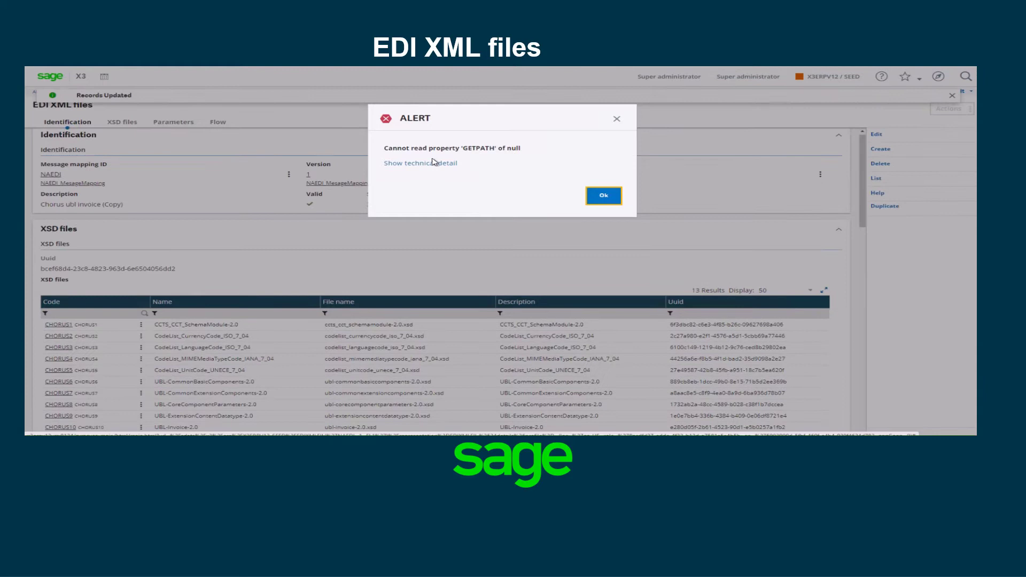
Step: Dismiss the alert, leave the EDI XML file record and open the EDI Flow function from EDI Setup
click(599, 199)
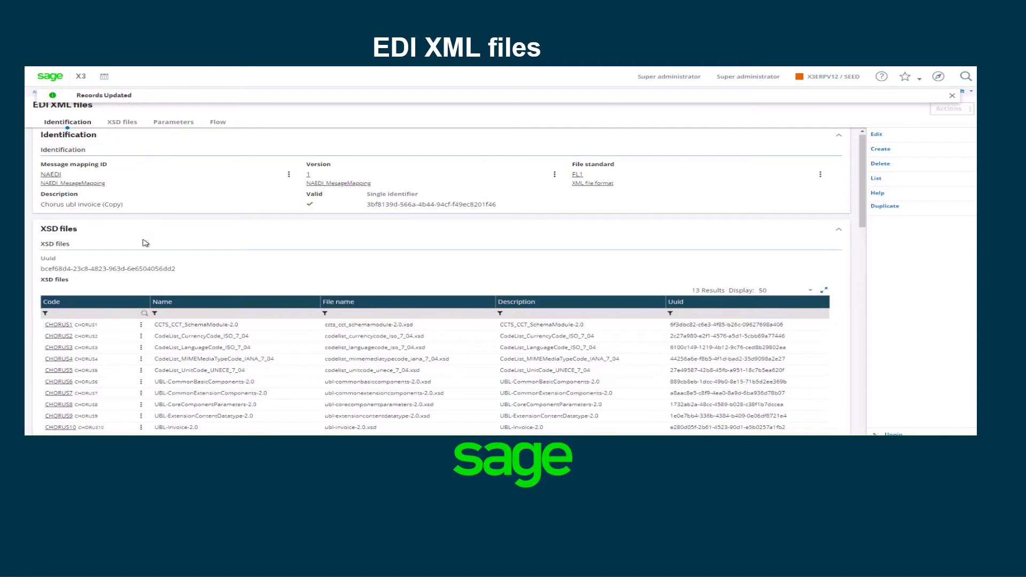
click(877, 179)
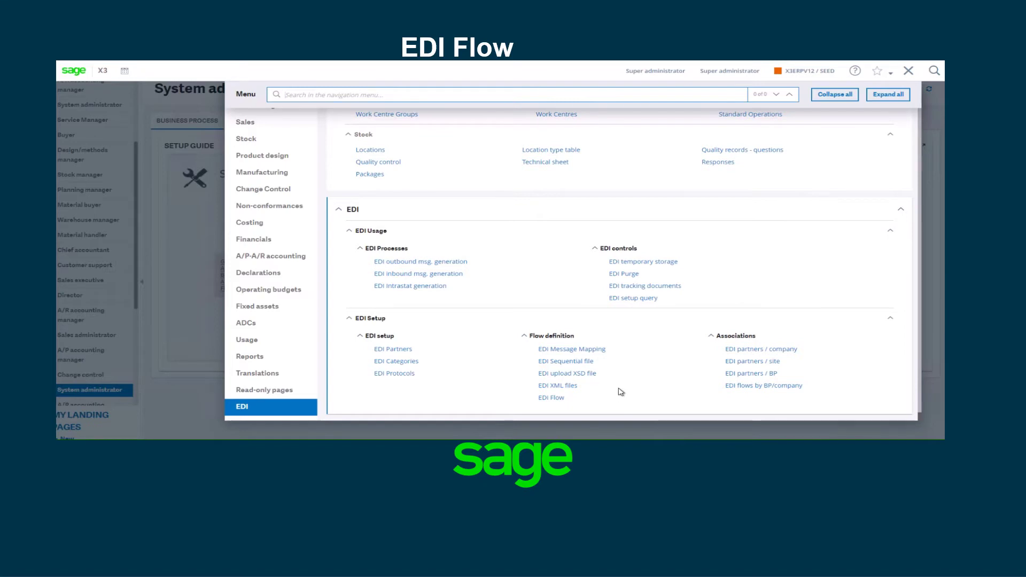
click(551, 399)
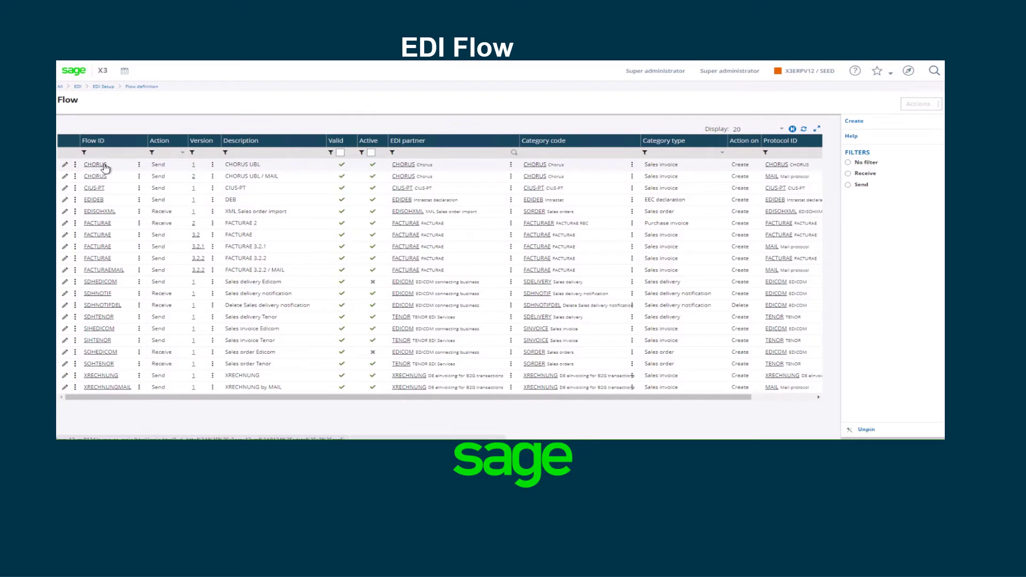
Step: Duplicate version 1 of the CHORUS flow as flow NAEDI, version 1, with the description "CHORUS UBL (Copy) NAEDI VQ"
click(76, 166)
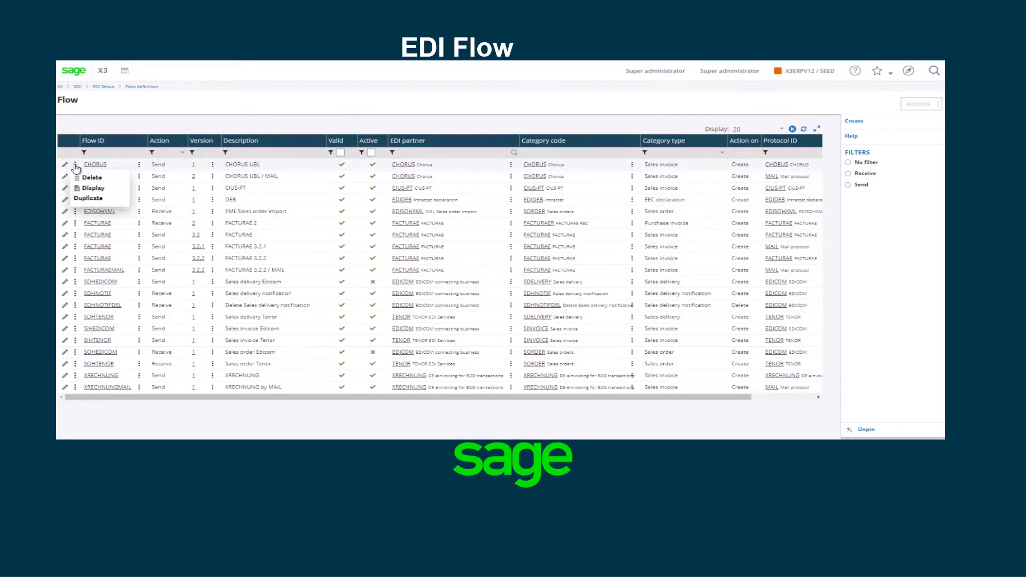
click(92, 200)
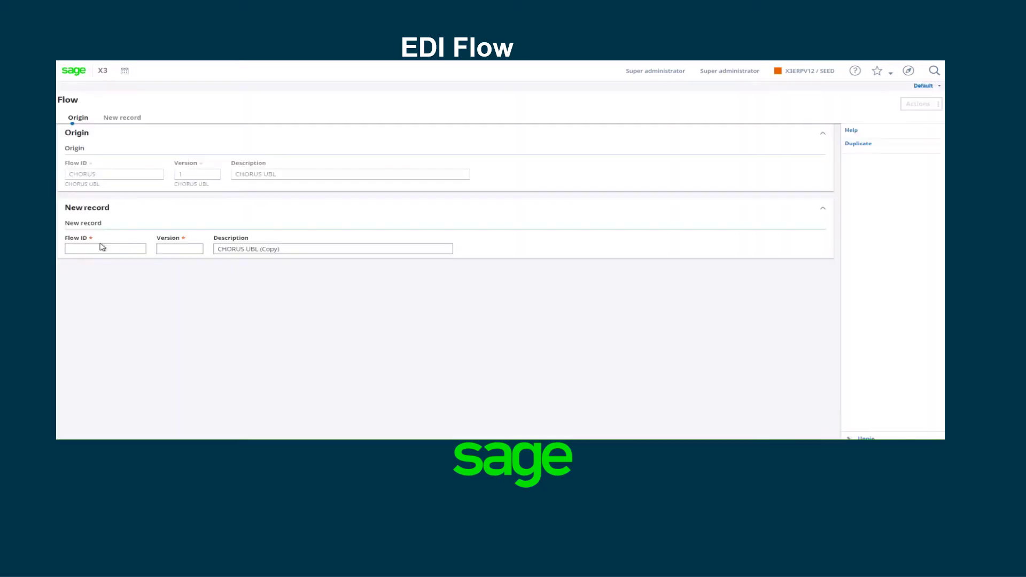
click(82, 248)
key(Tab)
text(1)
key(Tab)
key(End)
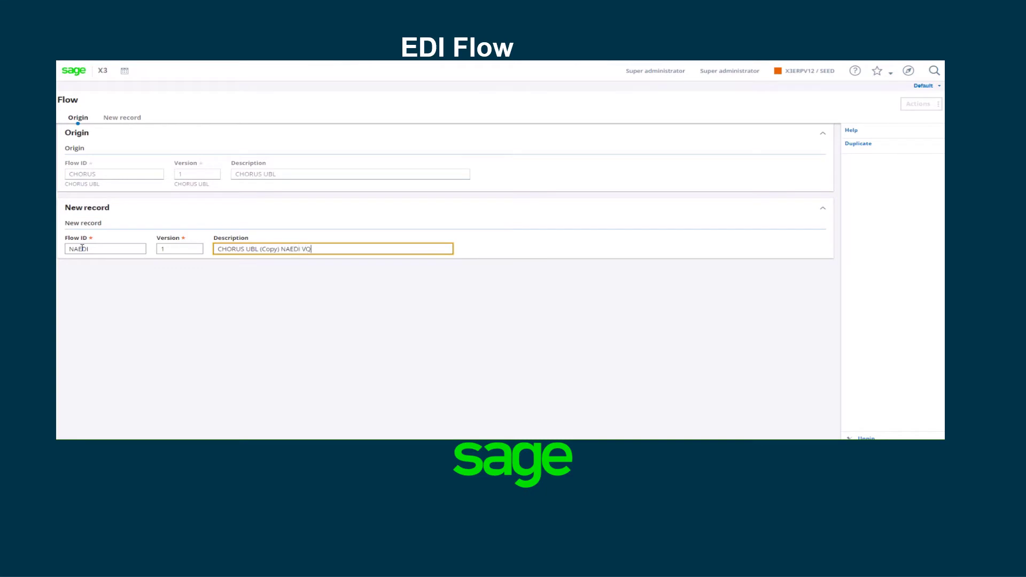
click(867, 147)
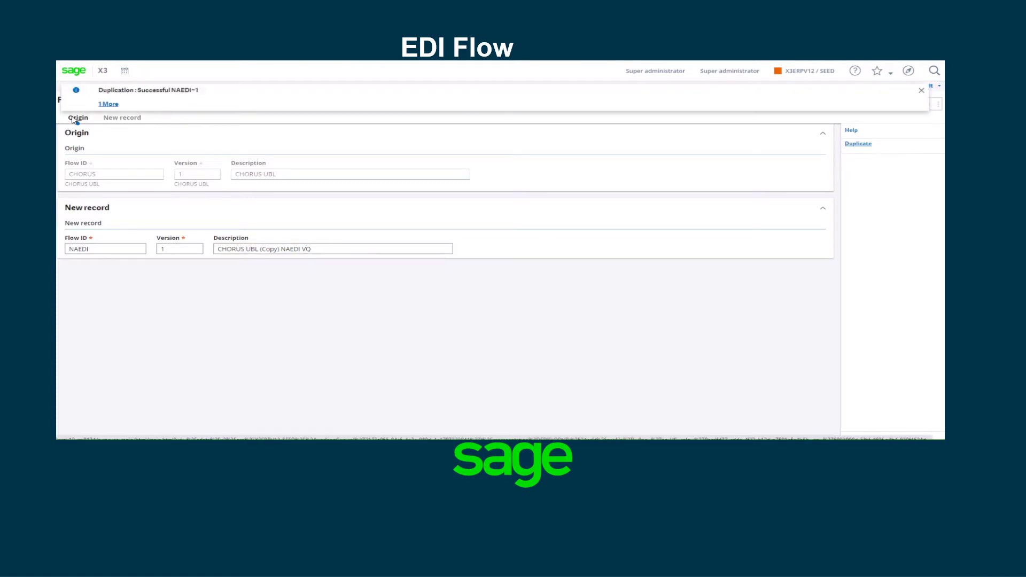
Step: Return to the EDI Flow list, filter it to Send flows and open the NAEDI flow for editing
double_click(155, 91)
click(922, 90)
click(74, 71)
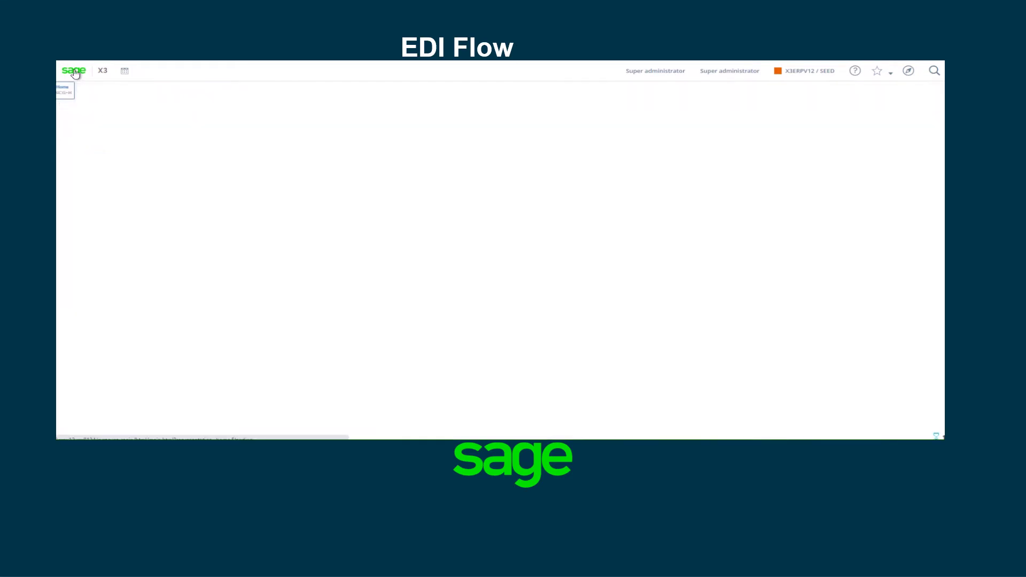
click(908, 72)
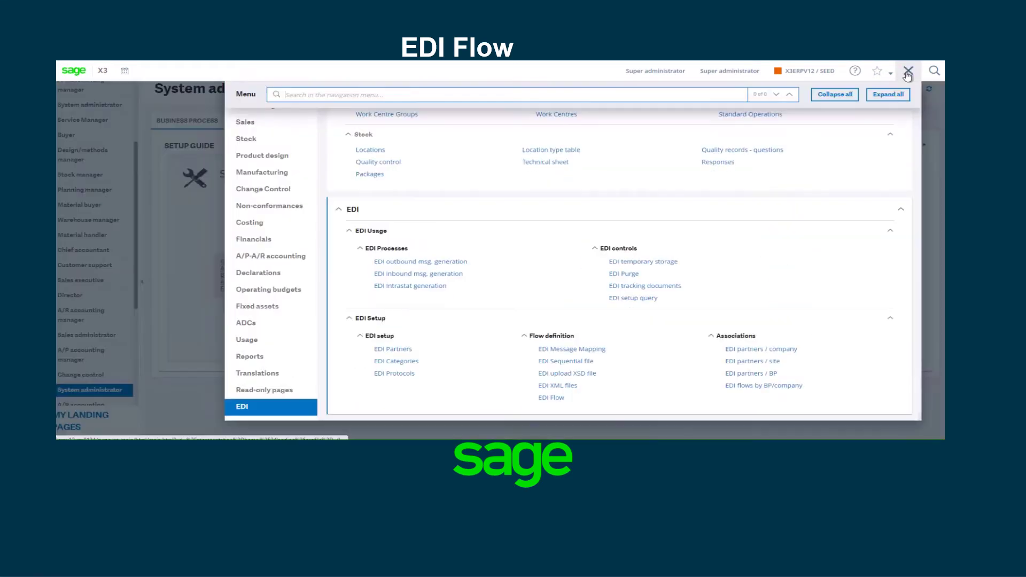
click(554, 399)
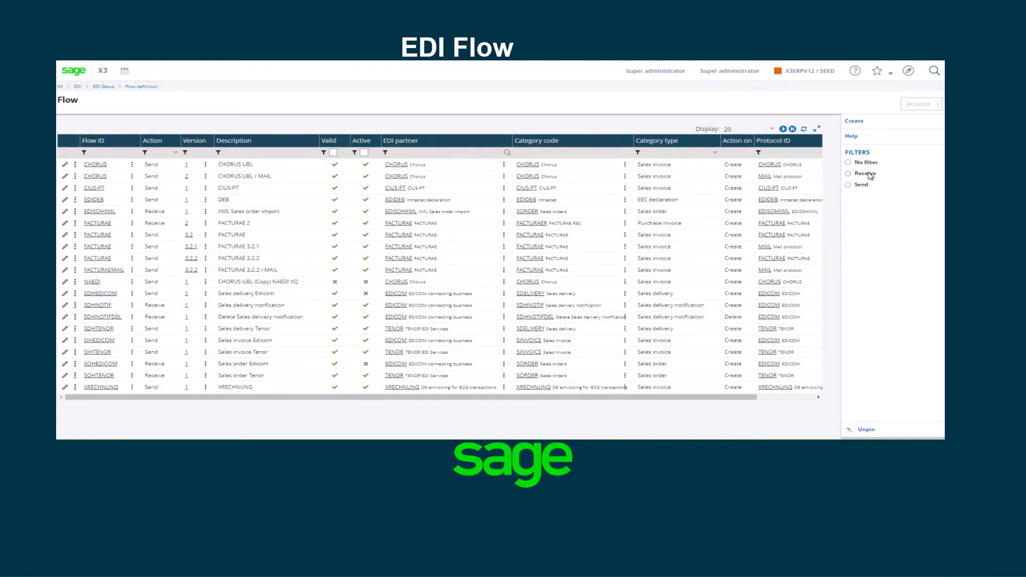
click(862, 186)
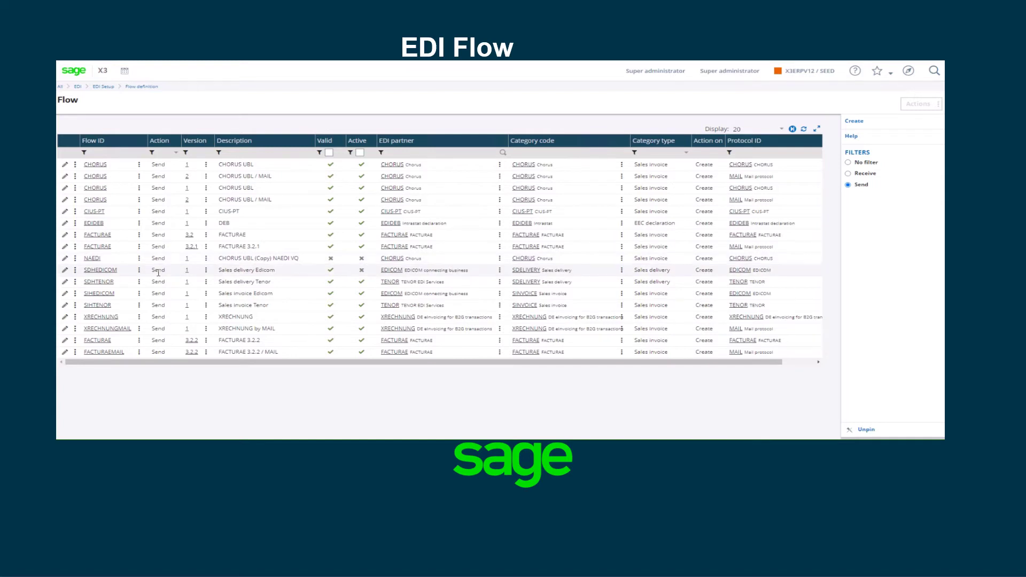
click(65, 259)
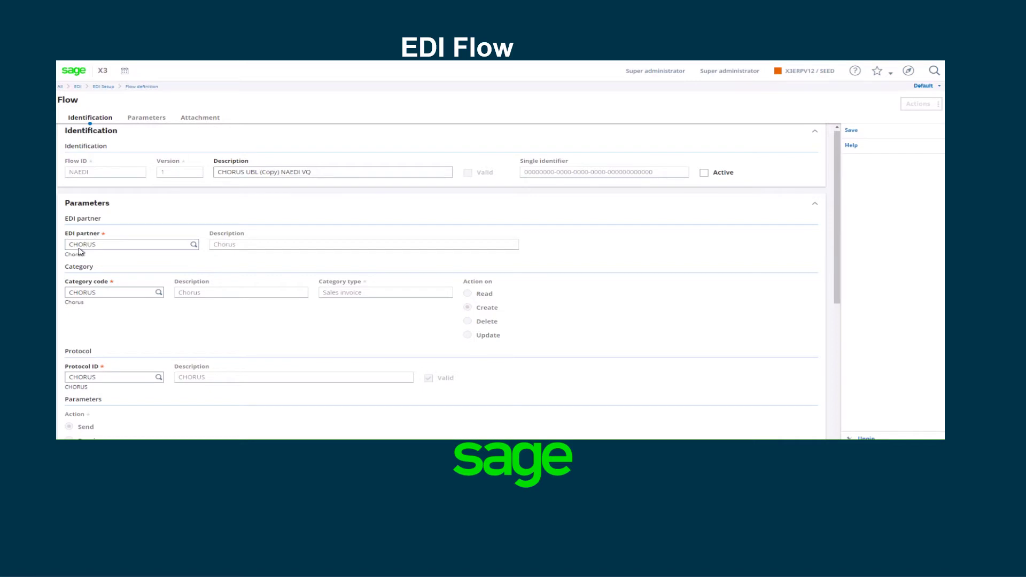
Step: Set the flow's EDI partner to NAEDI and its category code to NAEDI
click(193, 245)
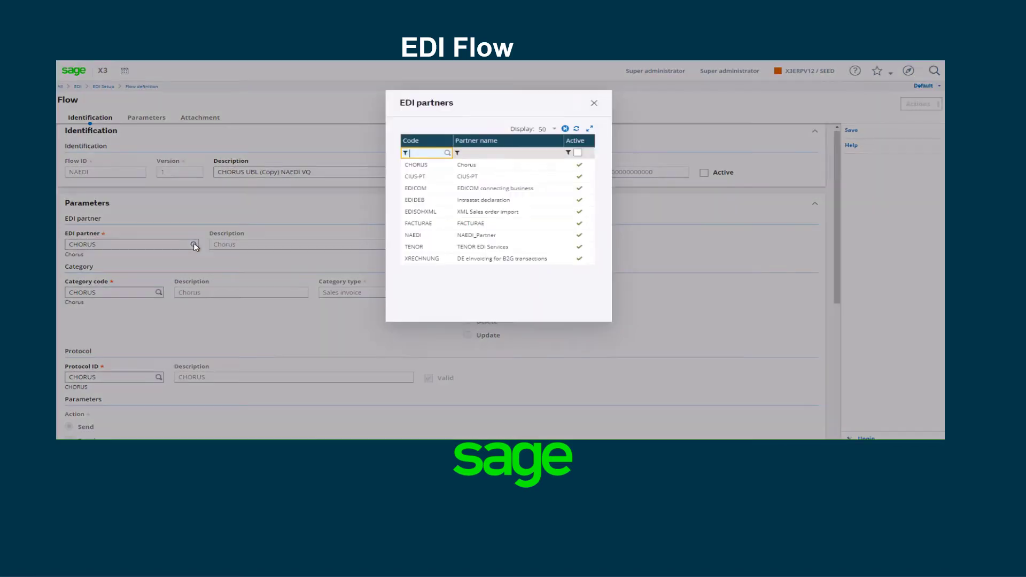
click(426, 236)
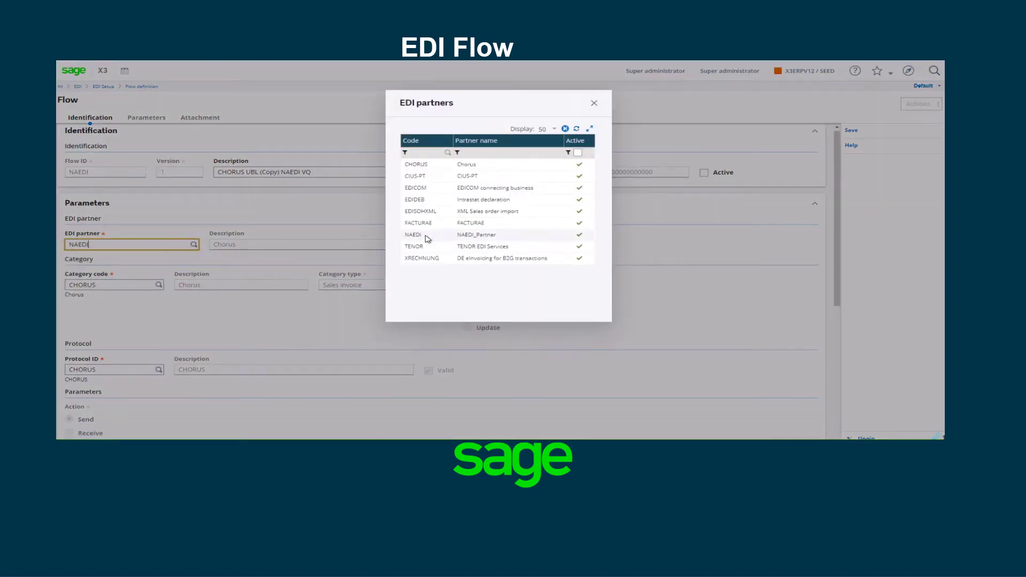
click(159, 292)
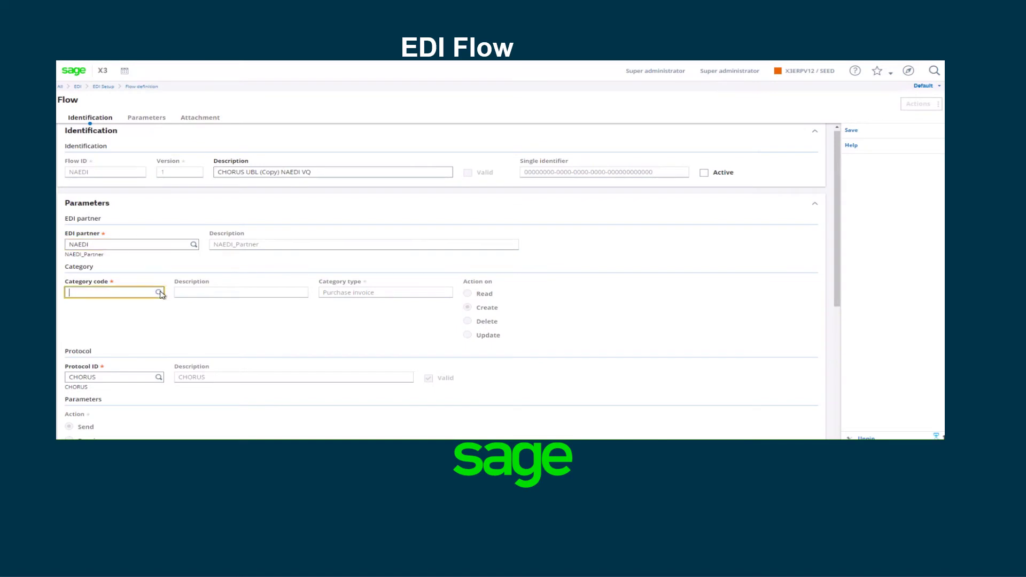
click(383, 166)
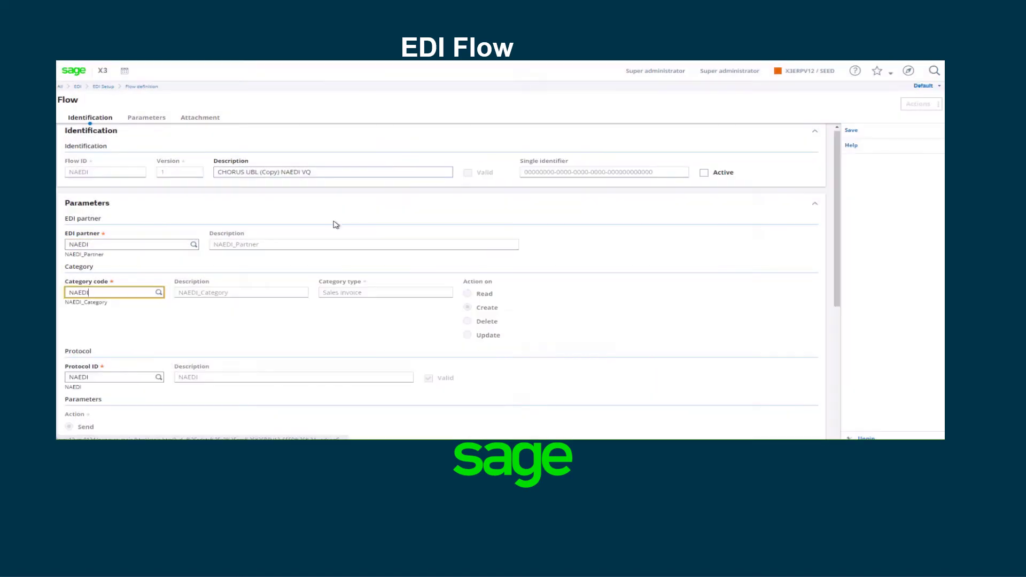
Step: Add a flow detail line that uses message mapping NAEDI, version 1
scroll(262, 337, down, 1)
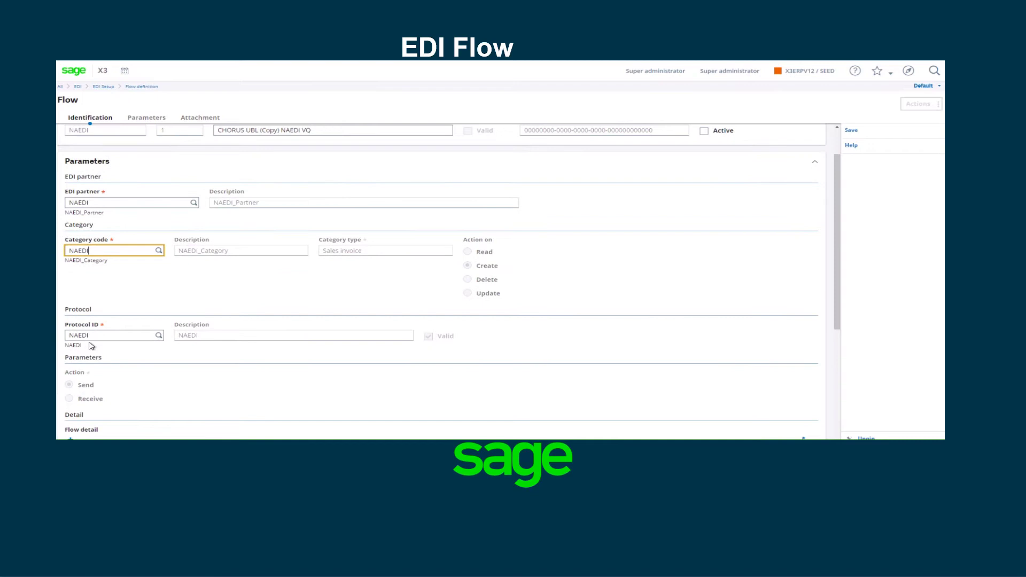
scroll(238, 350, down, 2)
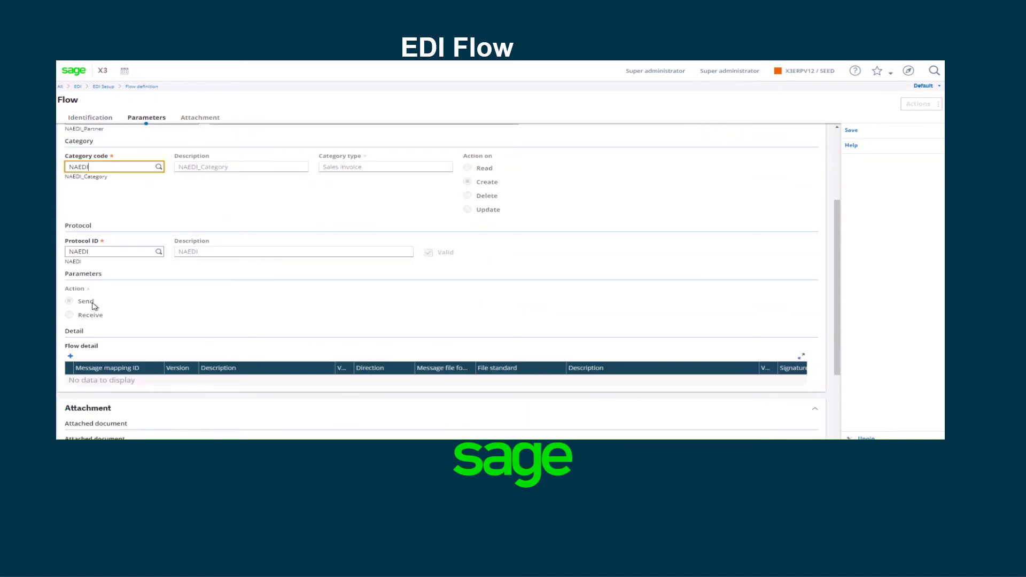
scroll(94, 306, down, 2)
click(71, 273)
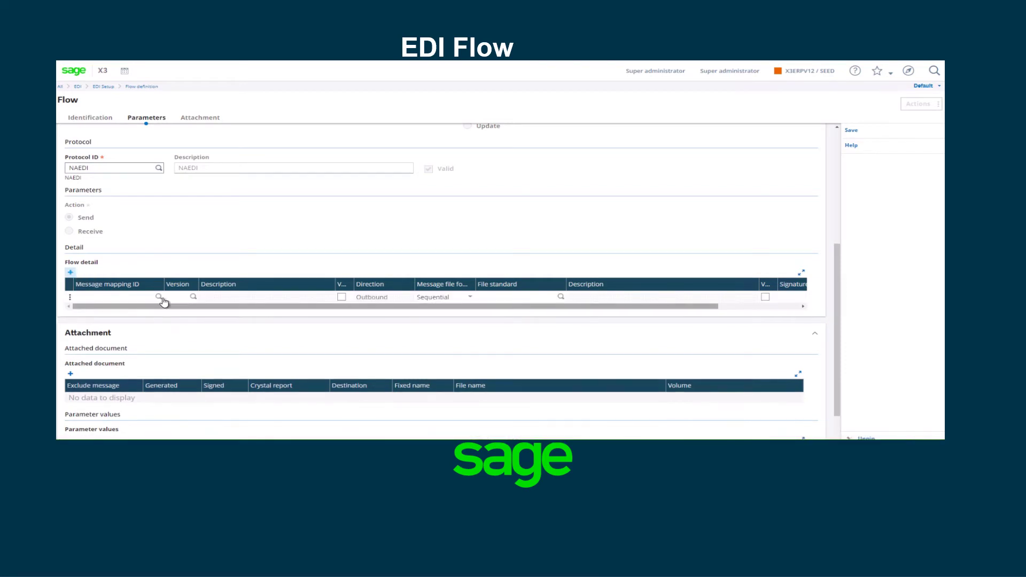
click(160, 297)
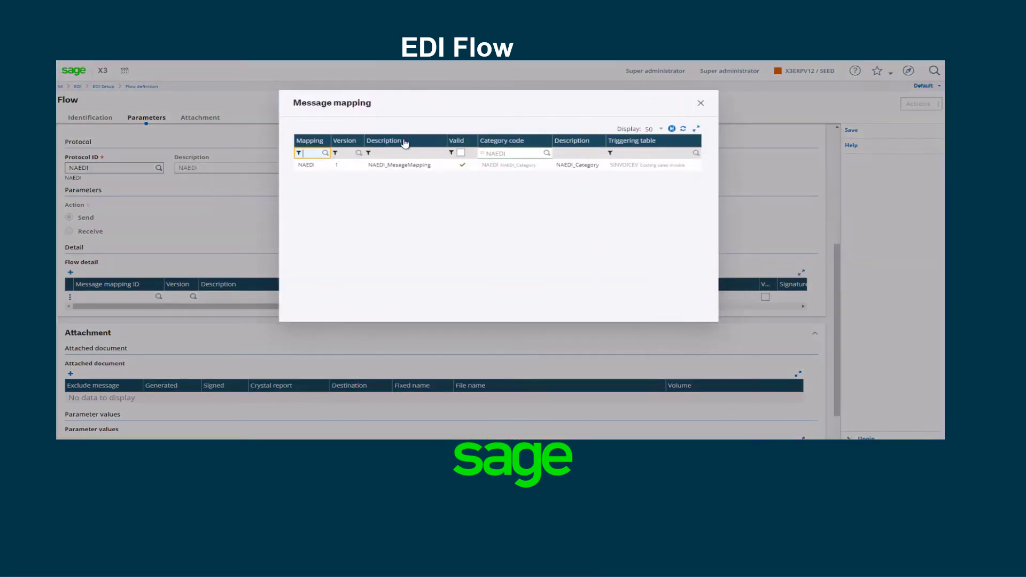
click(322, 170)
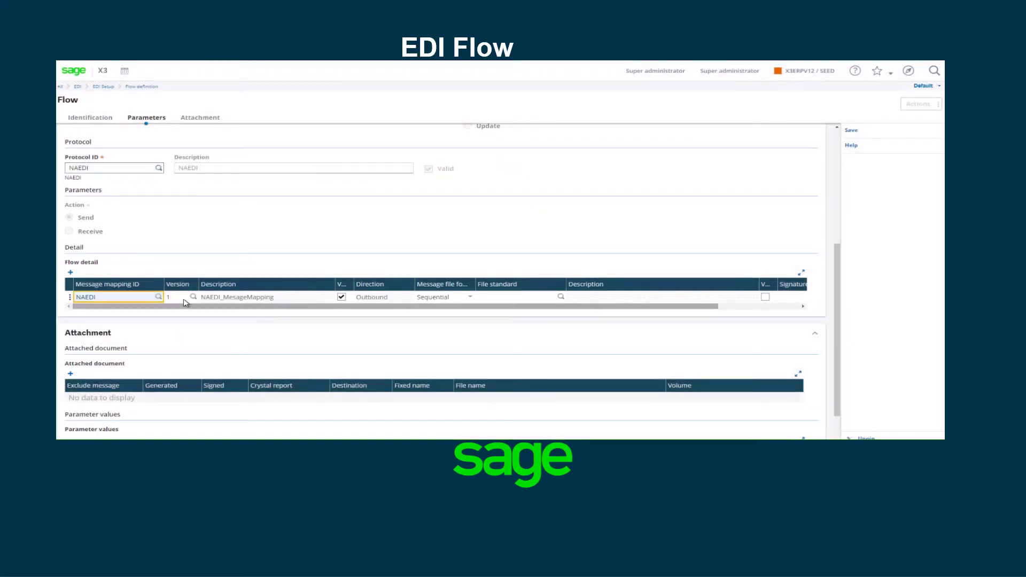
Step: Set the detail line's message file format to XML and its file standard to FL1, and save the flow
click(472, 298)
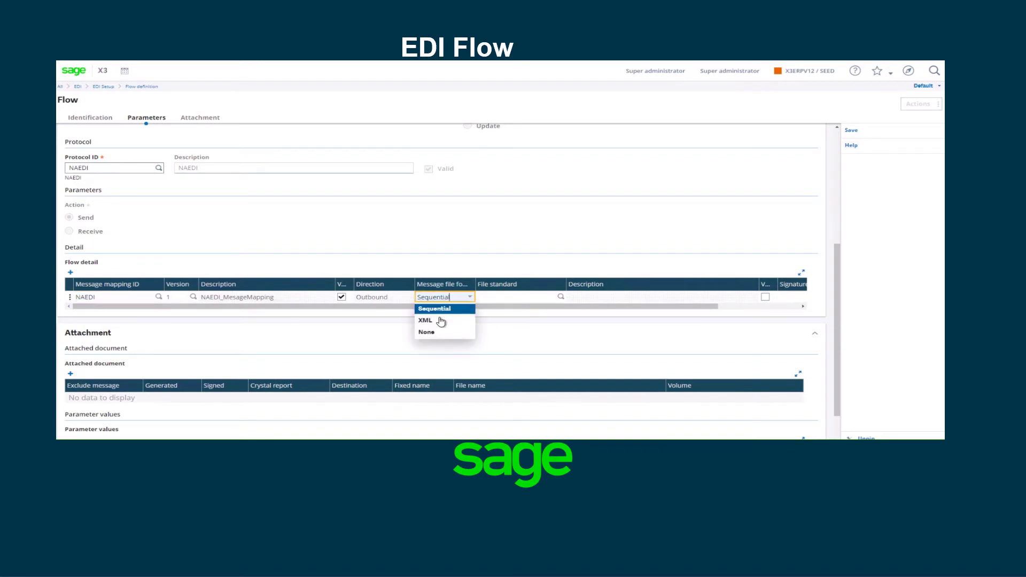
click(431, 324)
click(561, 298)
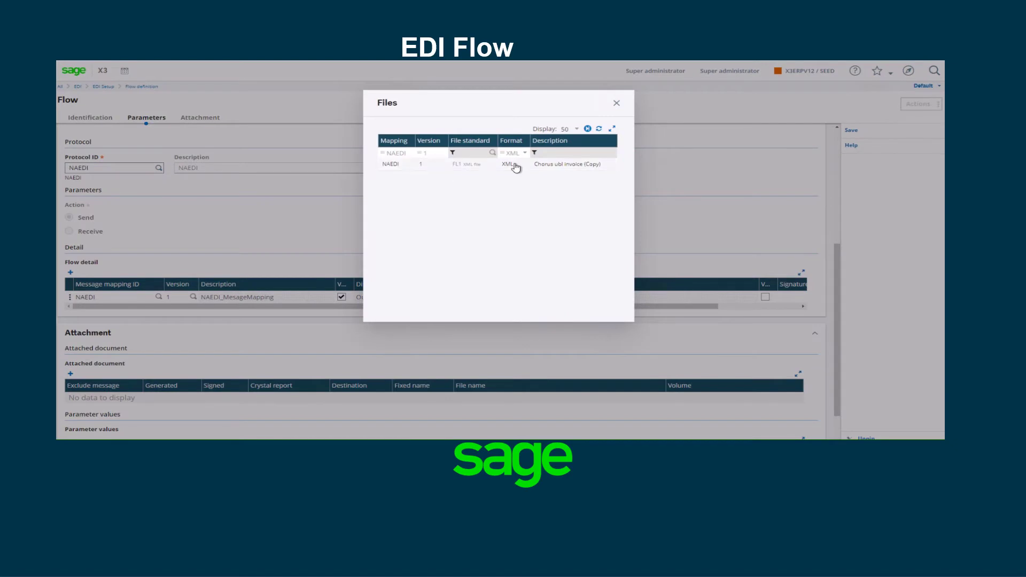
click(515, 168)
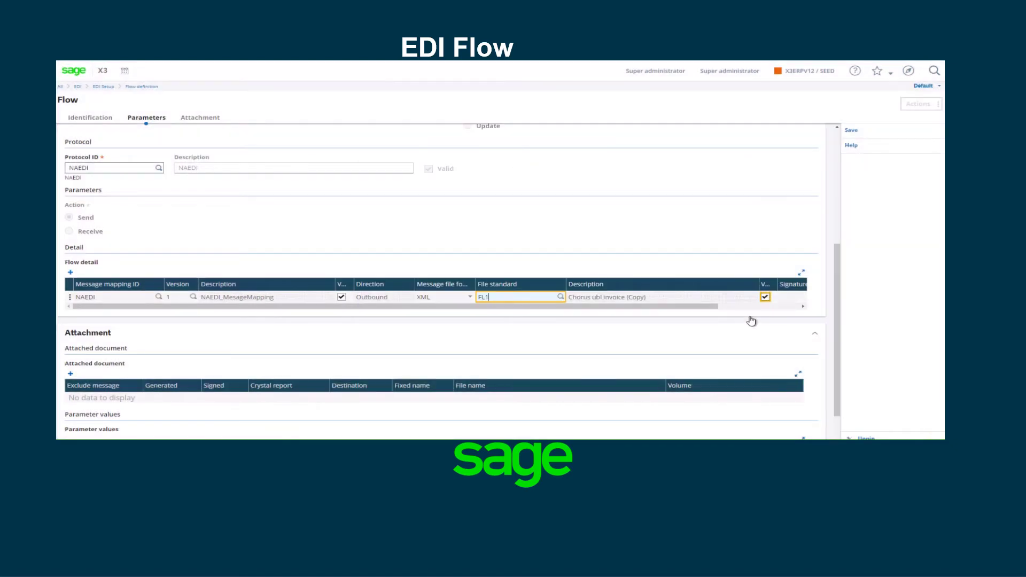
click(666, 310)
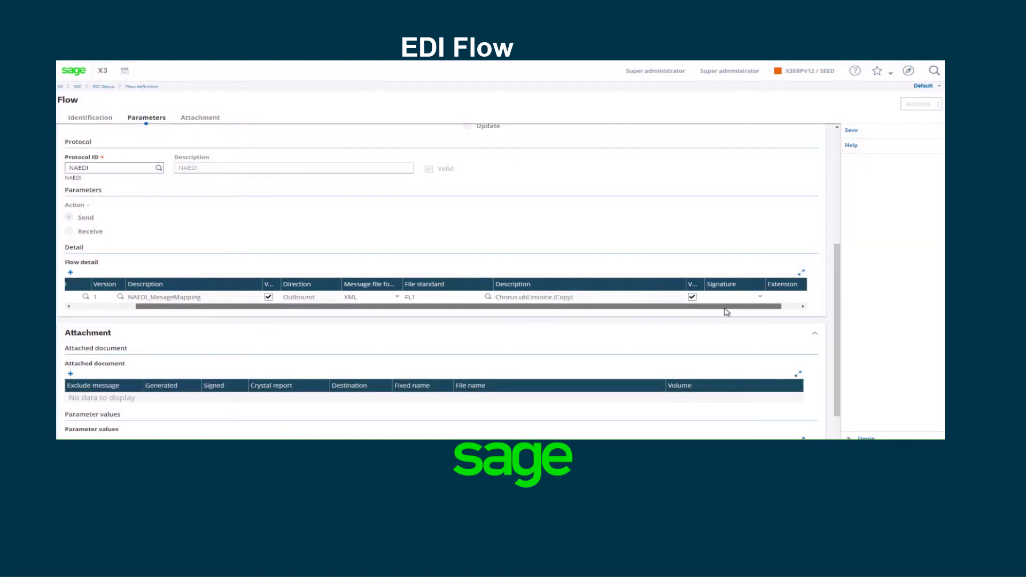
scroll(526, 332, down, 1)
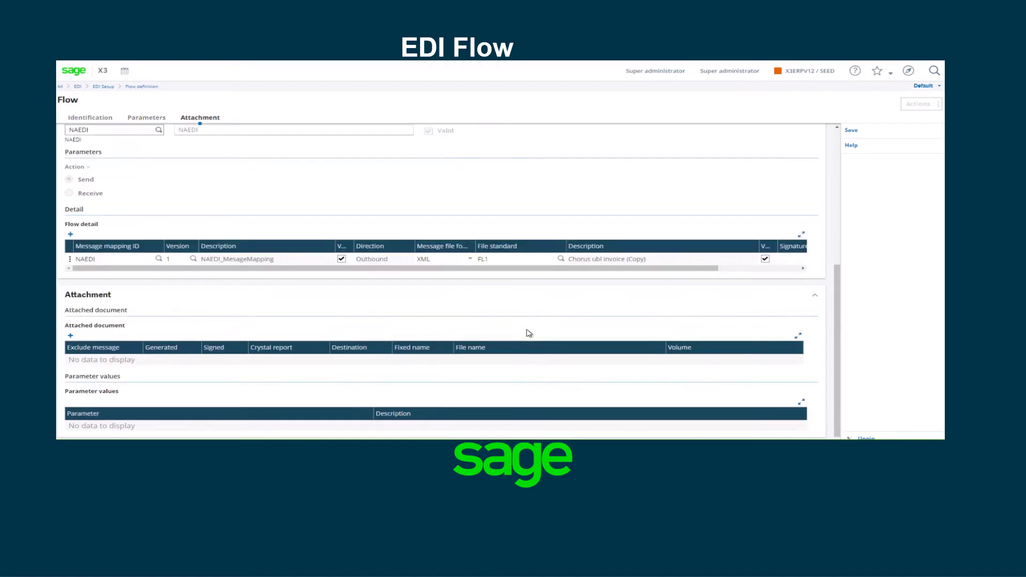
click(852, 131)
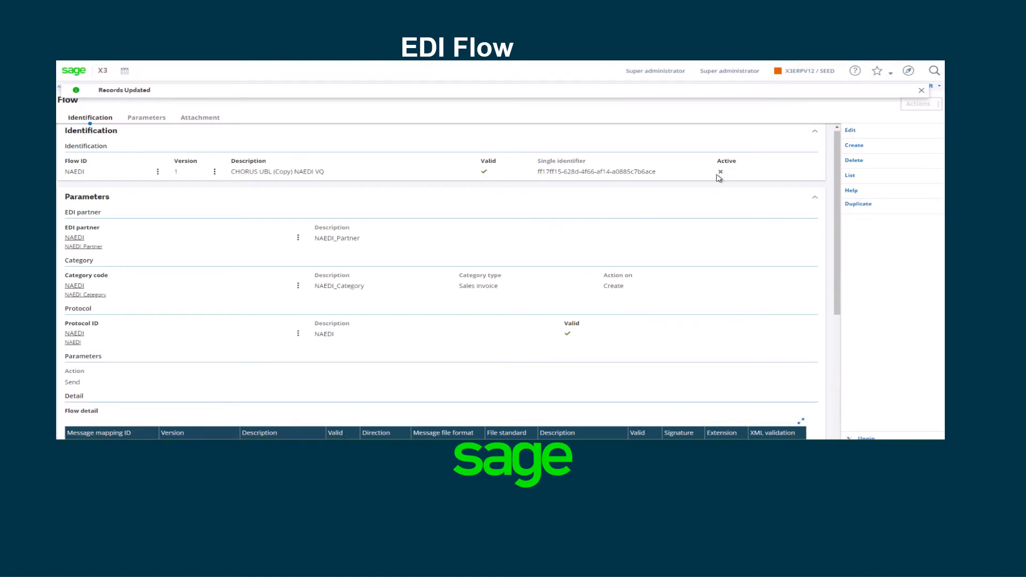
Step: Activate the NAEDI flow, save it and leave the record for the flow list
click(850, 131)
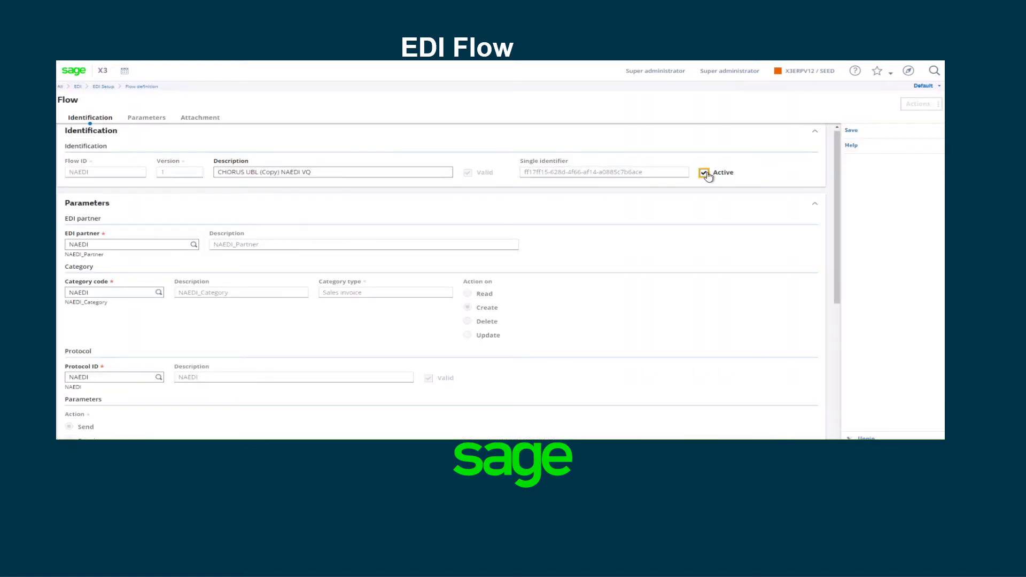
click(851, 131)
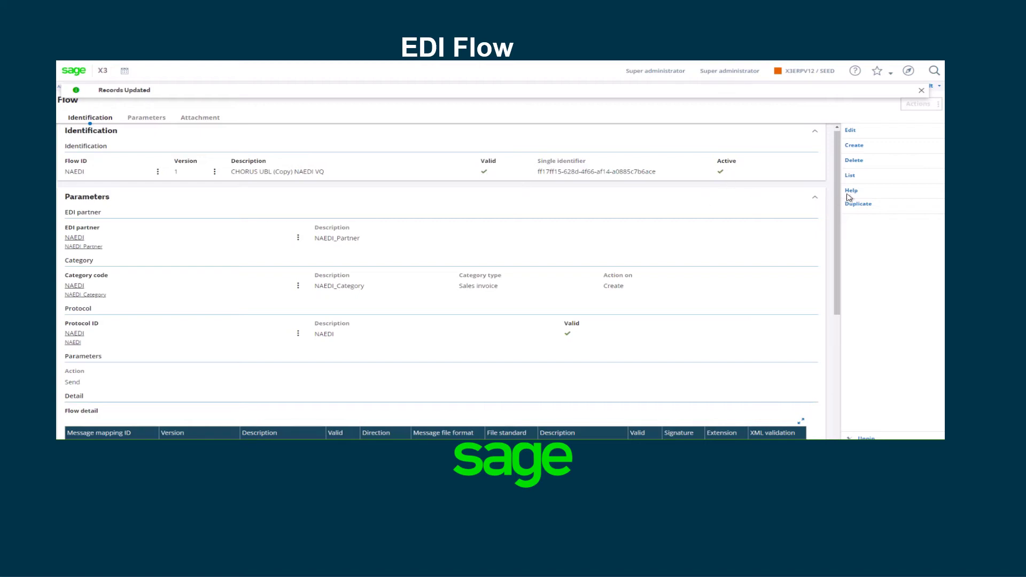
click(853, 177)
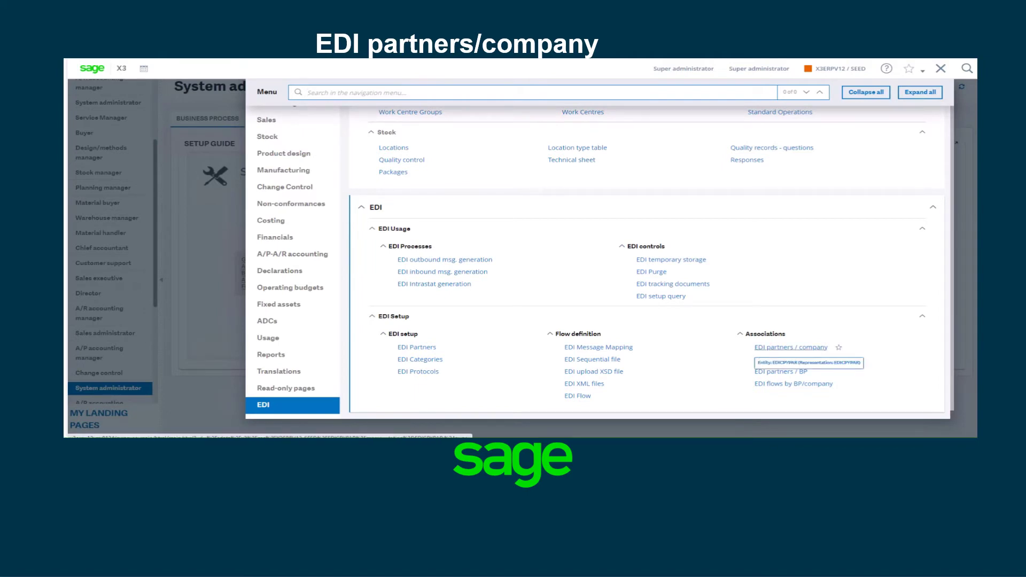
Step: Start an EDI partner by company association for company NA10 with EDI partner NAEDI
click(791, 348)
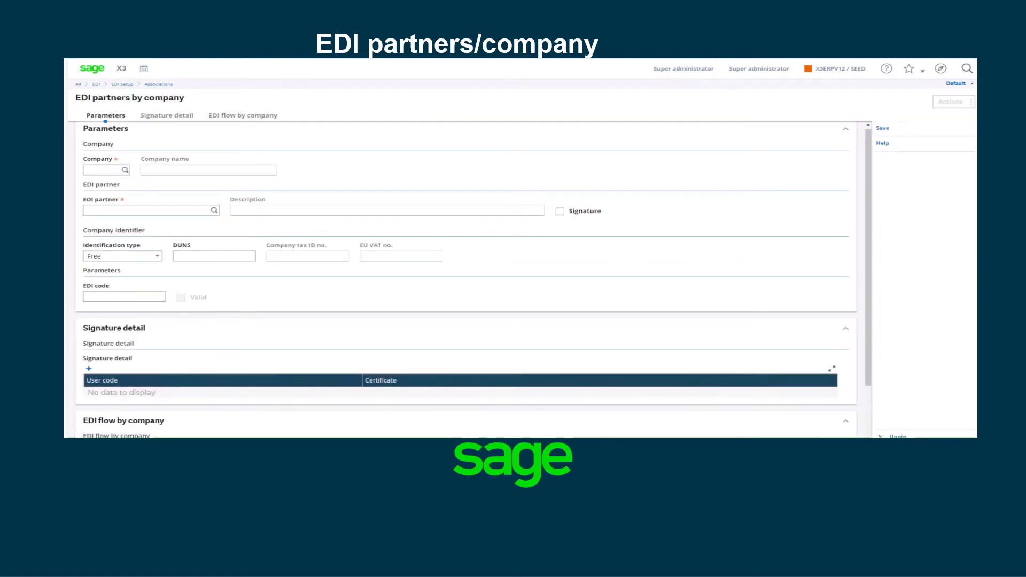
text(NA10)
key(Tab)
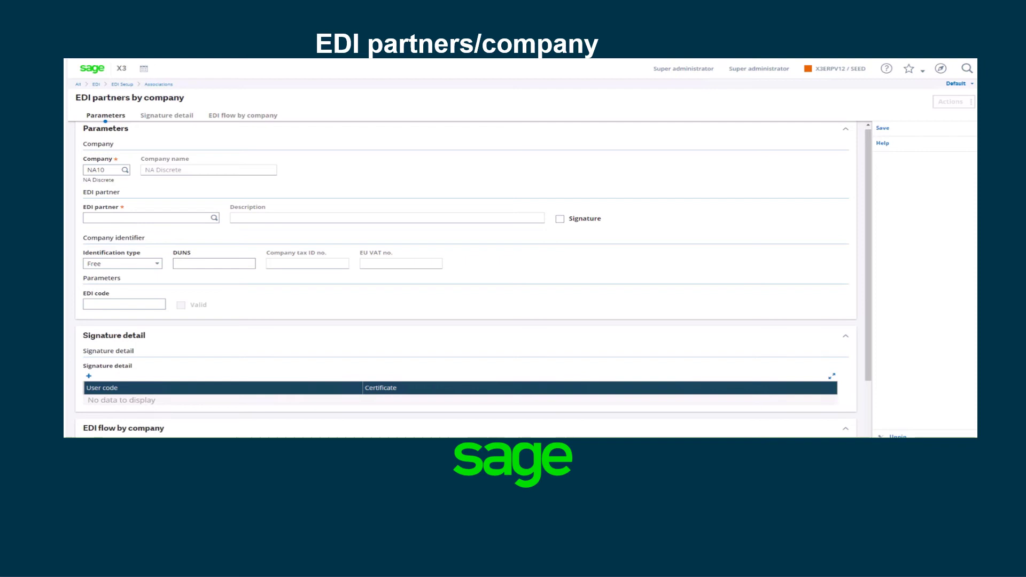
key(F12)
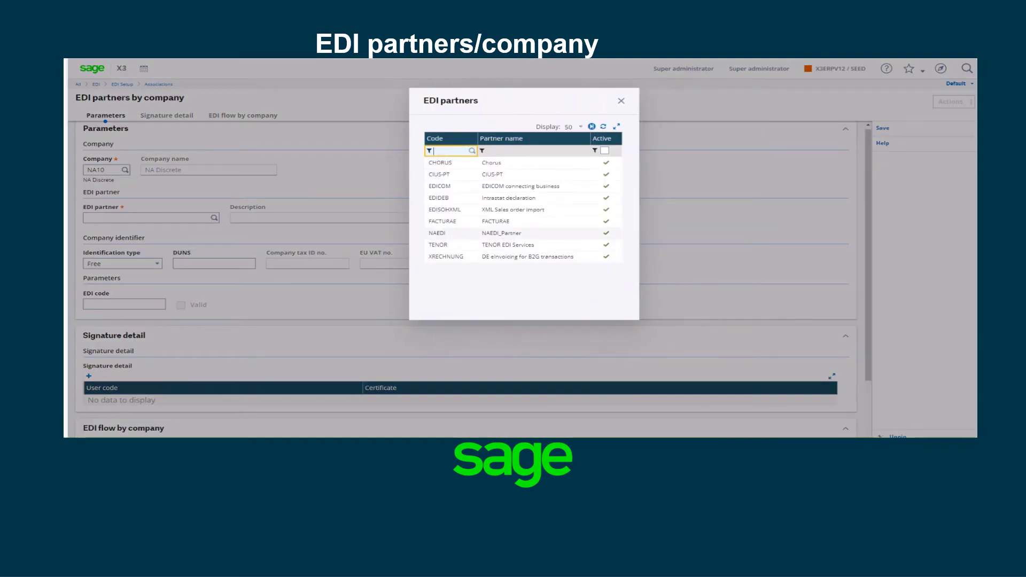
click(438, 233)
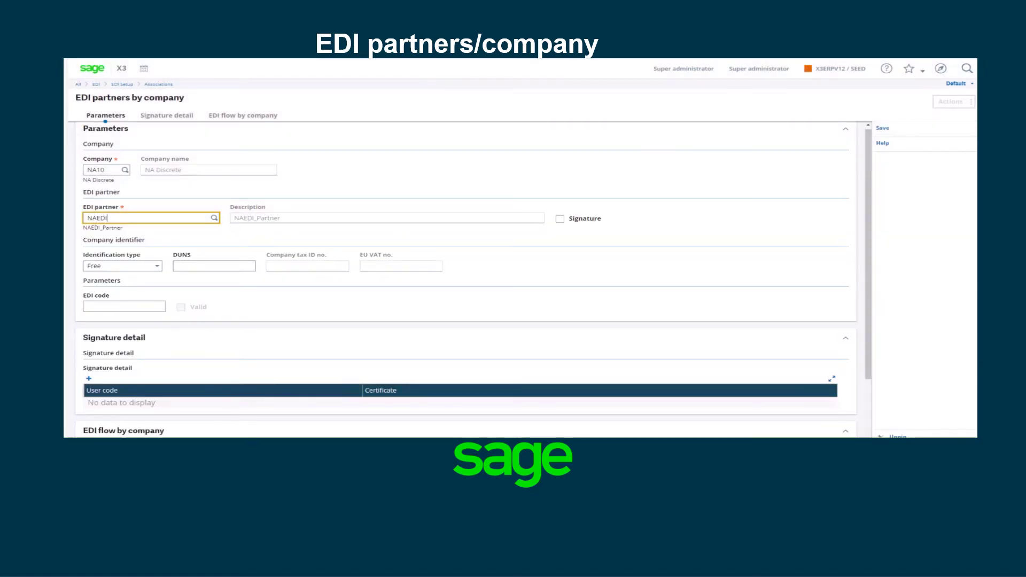
Step: Set the company association's EDI code to 000123 and save the record
click(124, 306)
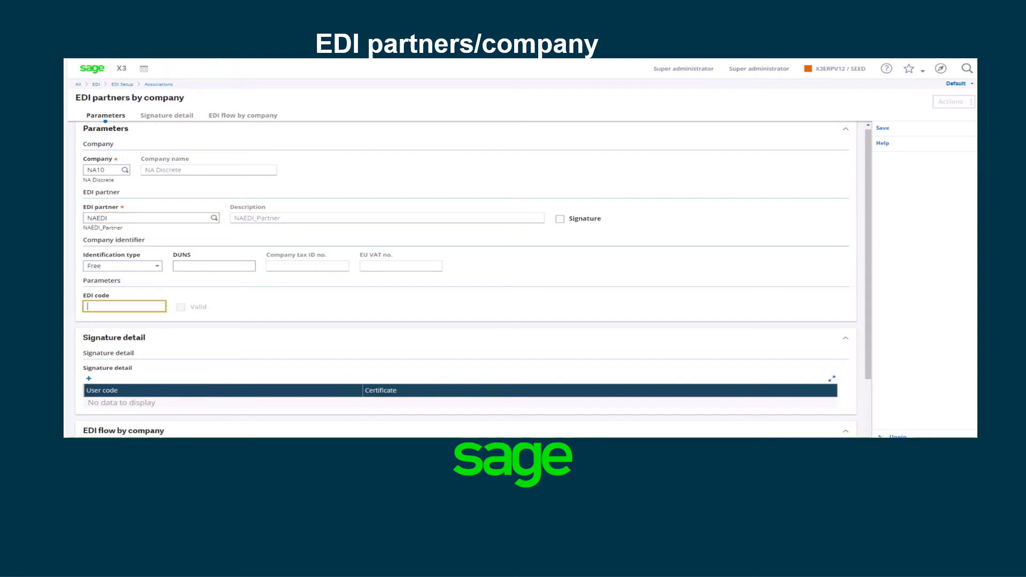
text(000123)
scroll(465, 278, down, 2)
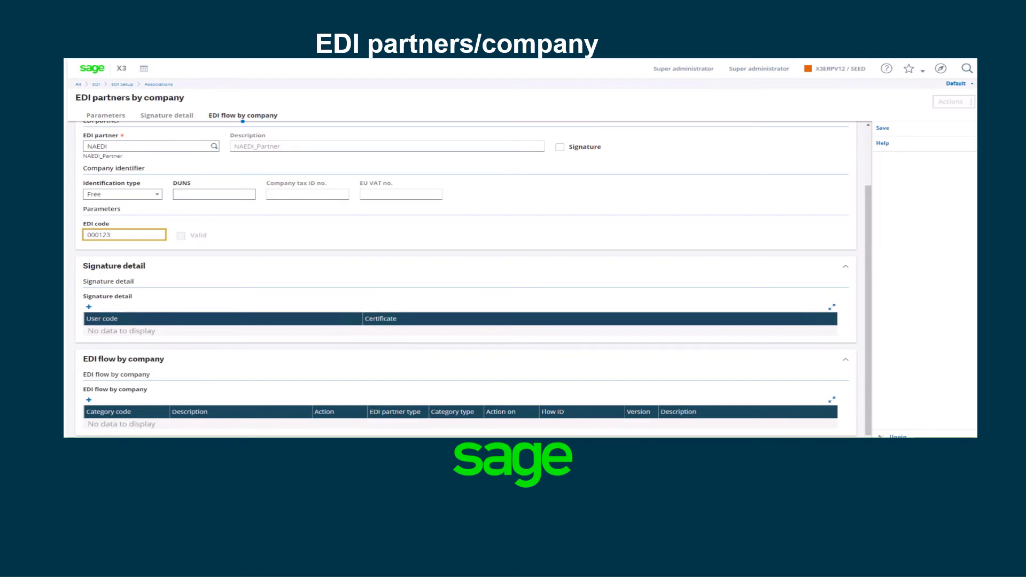
click(882, 128)
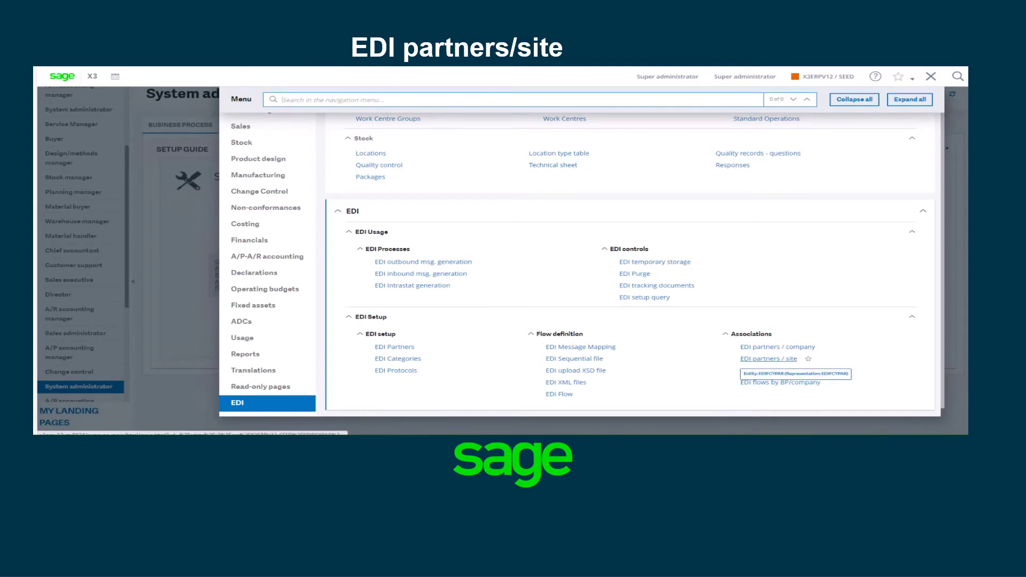
Step: Create an EDI partner by site association for site NA012 with EDI partner NAEDI
click(769, 359)
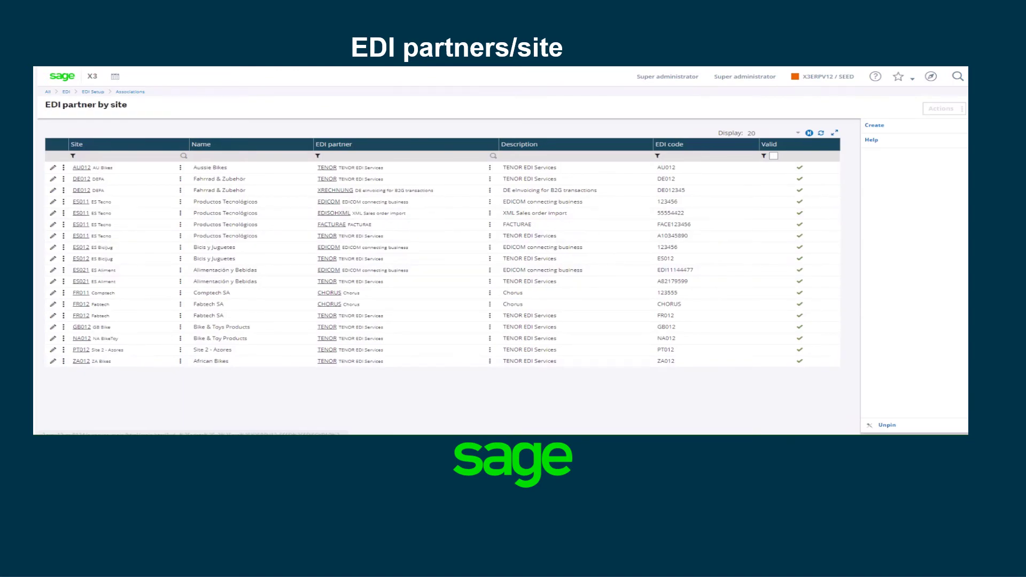
click(874, 125)
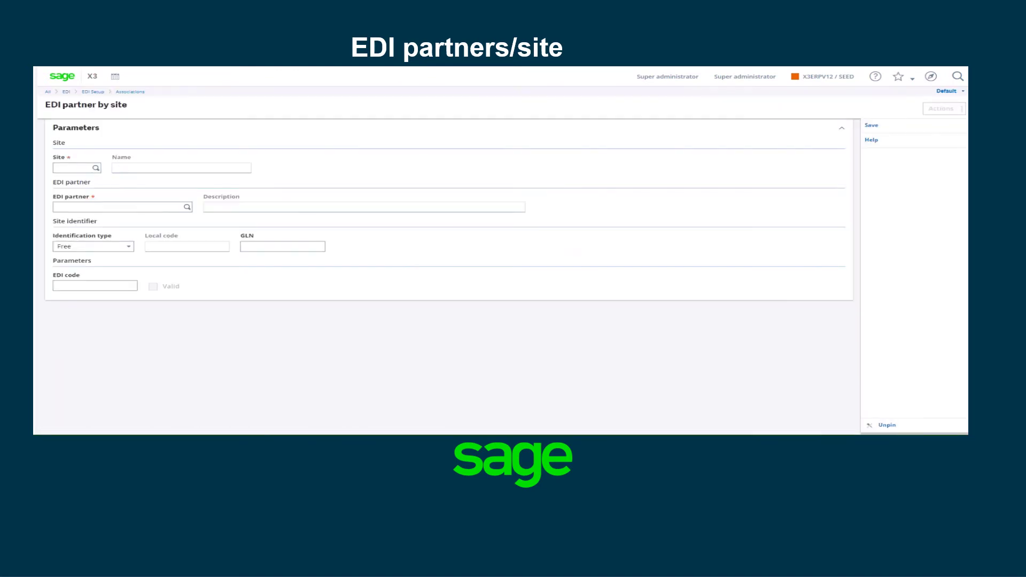
click(72, 167)
text(NA012)
key(Tab)
key(F12)
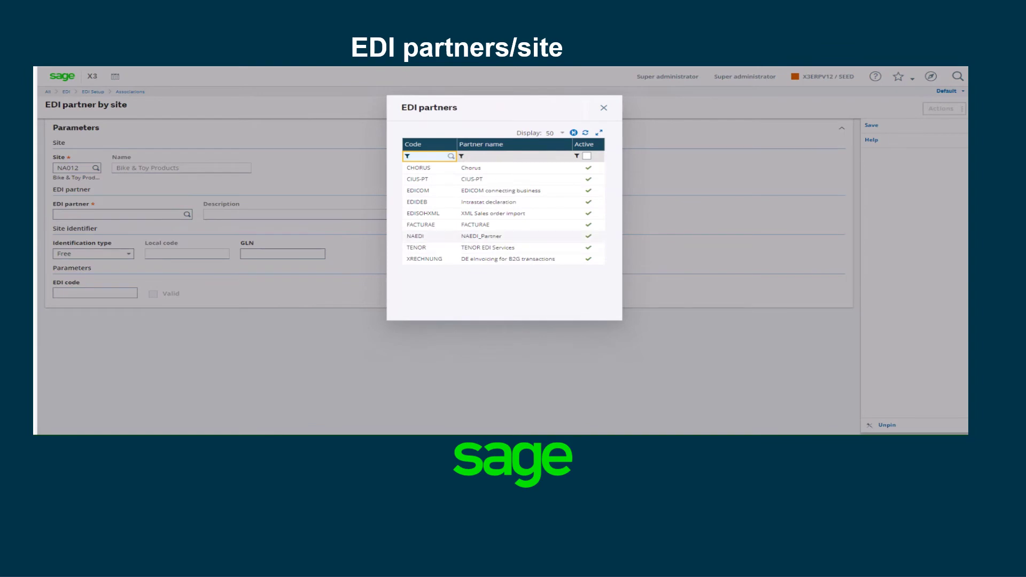
click(416, 236)
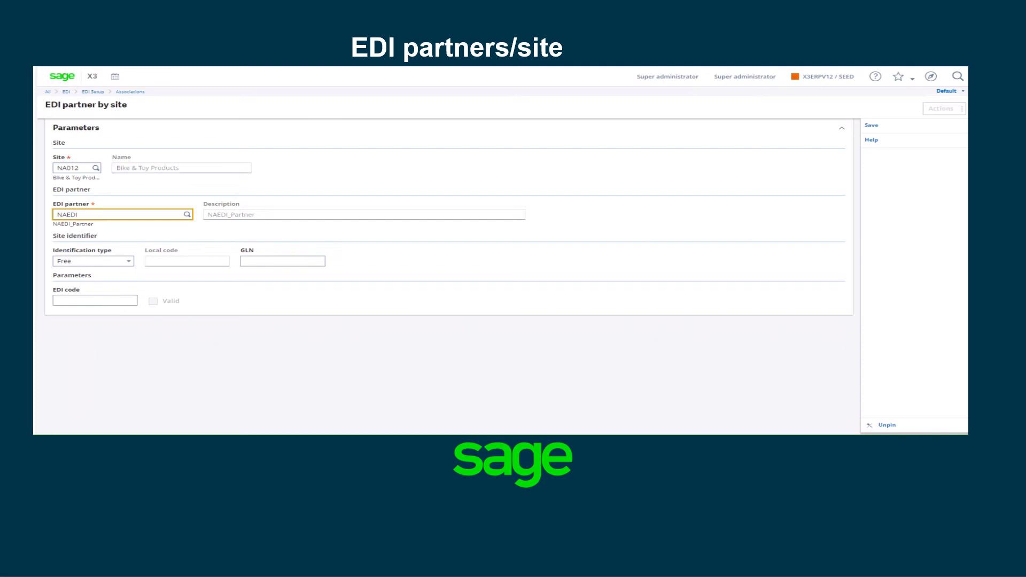
Step: Set the site association's EDI code to 000123 and save it
click(94, 300)
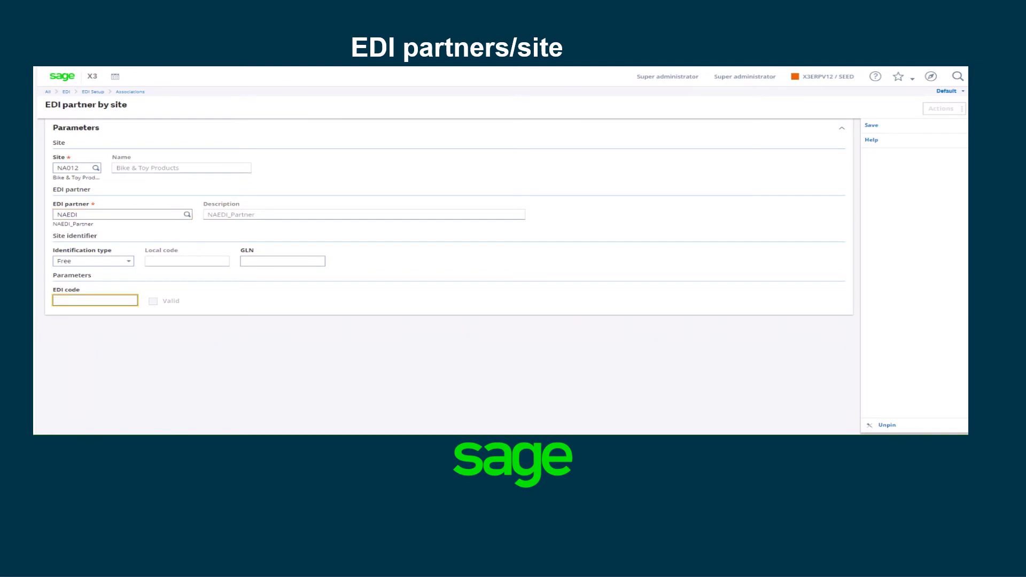
text(000123)
click(871, 125)
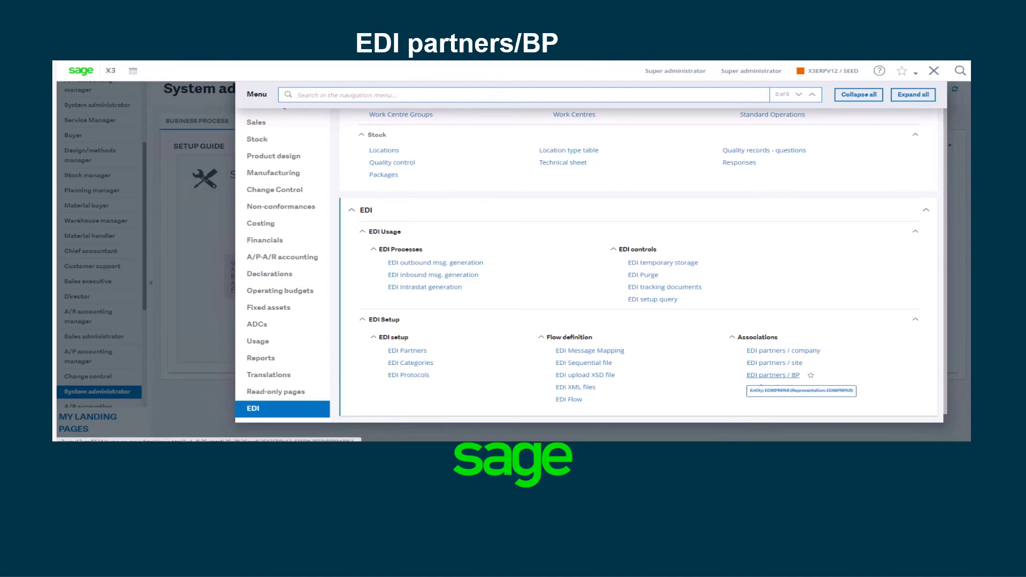
Step: Create an EDI partner by BP association for business partner NA009 with EDI partner NAEDI
click(773, 375)
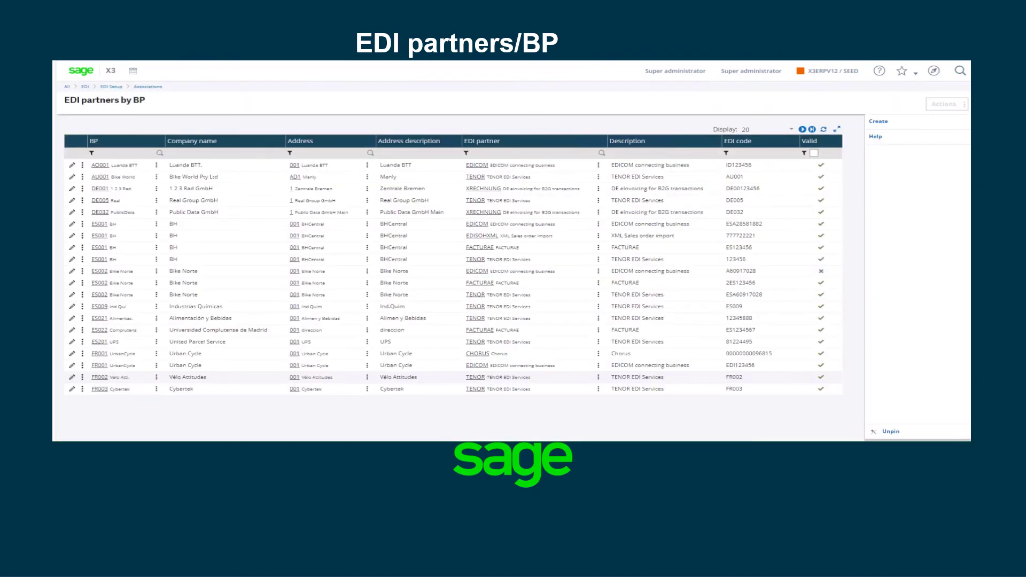
click(878, 122)
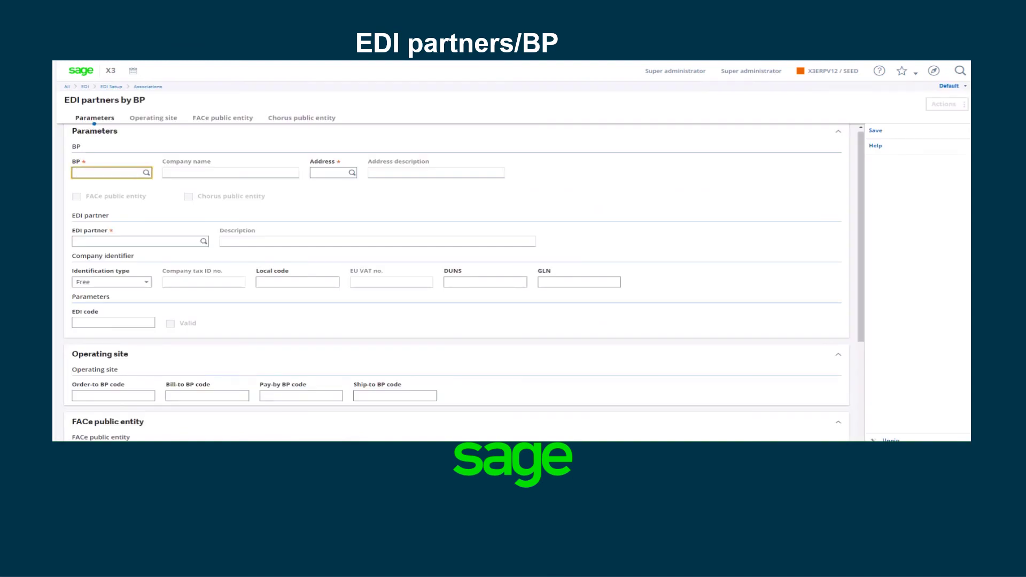
text(NA009)
key(Tab)
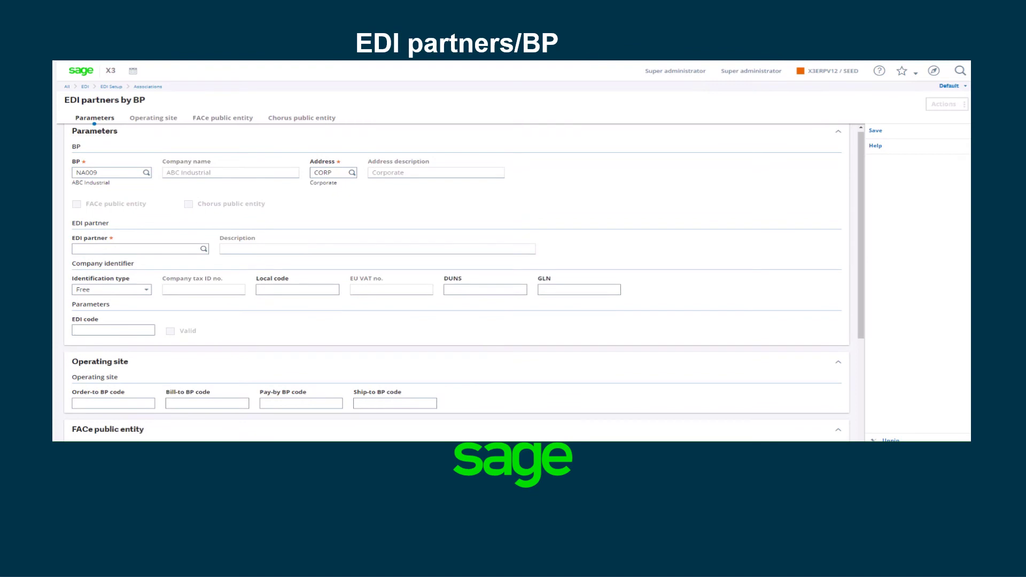
click(203, 248)
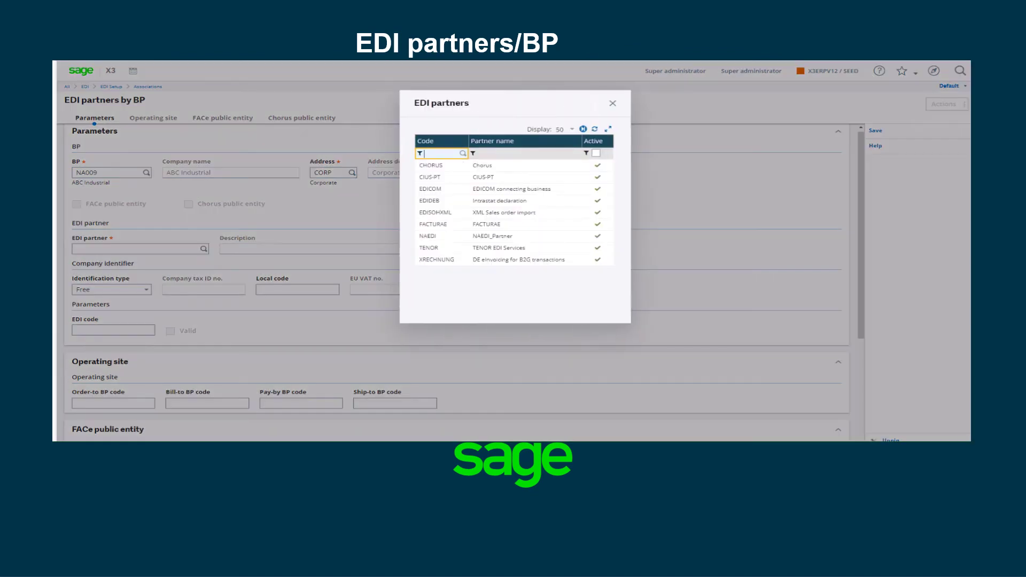
click(428, 236)
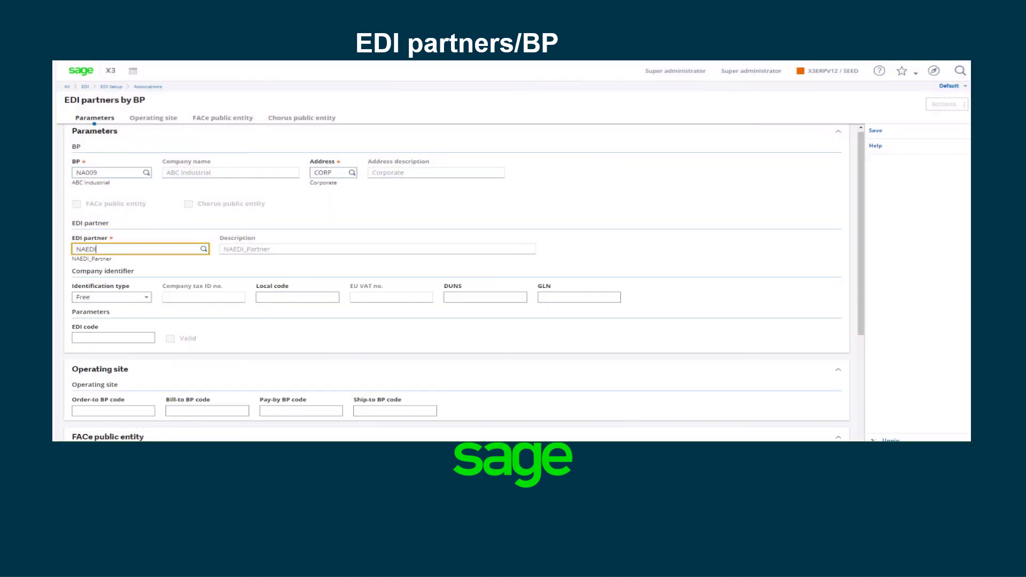
Step: Enter 000123 as the BP association's EDI code and save the record
click(76, 338)
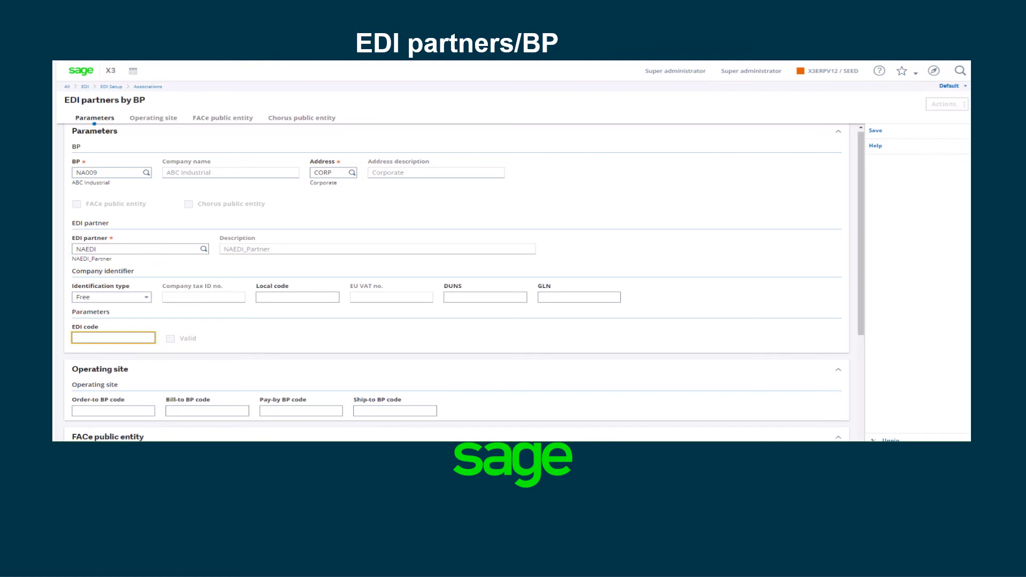
text(000123)
scroll(454, 284, down, 2)
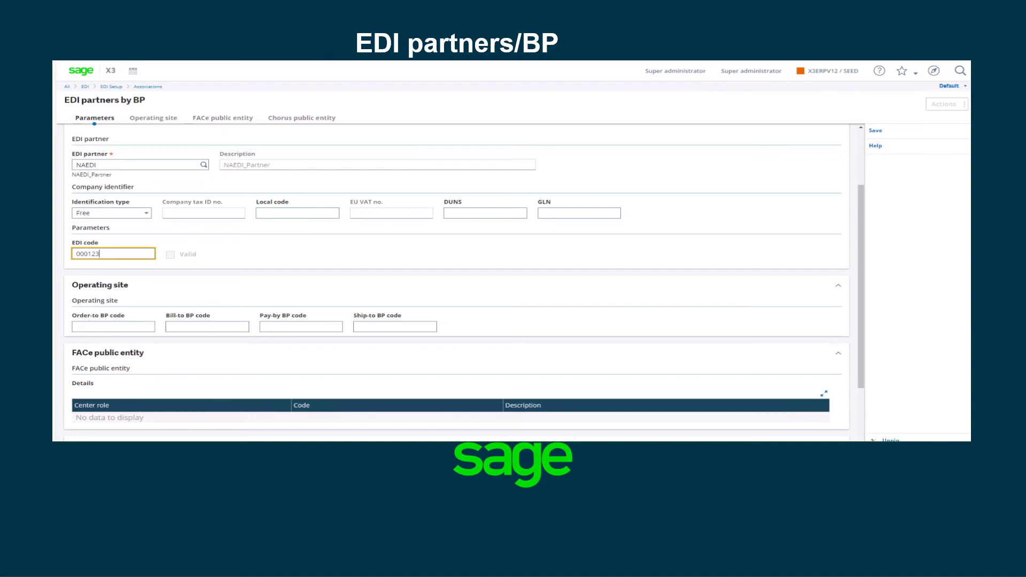
scroll(454, 283, down, 2)
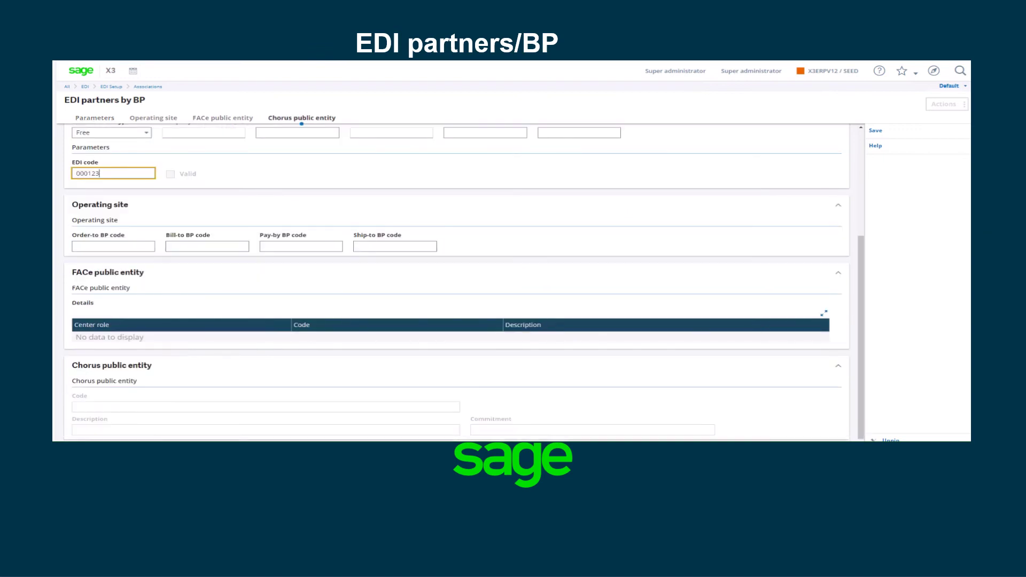
click(875, 131)
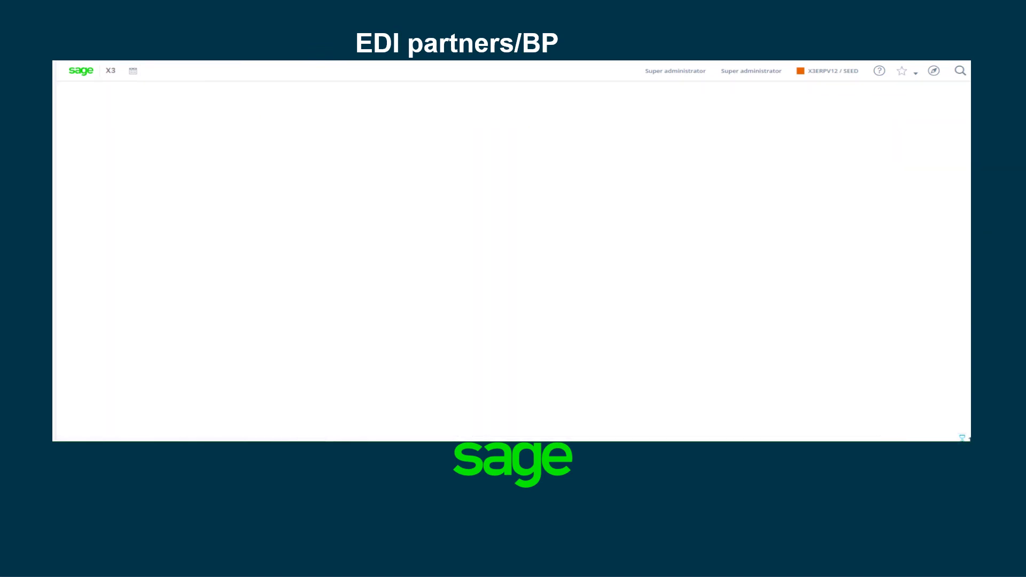
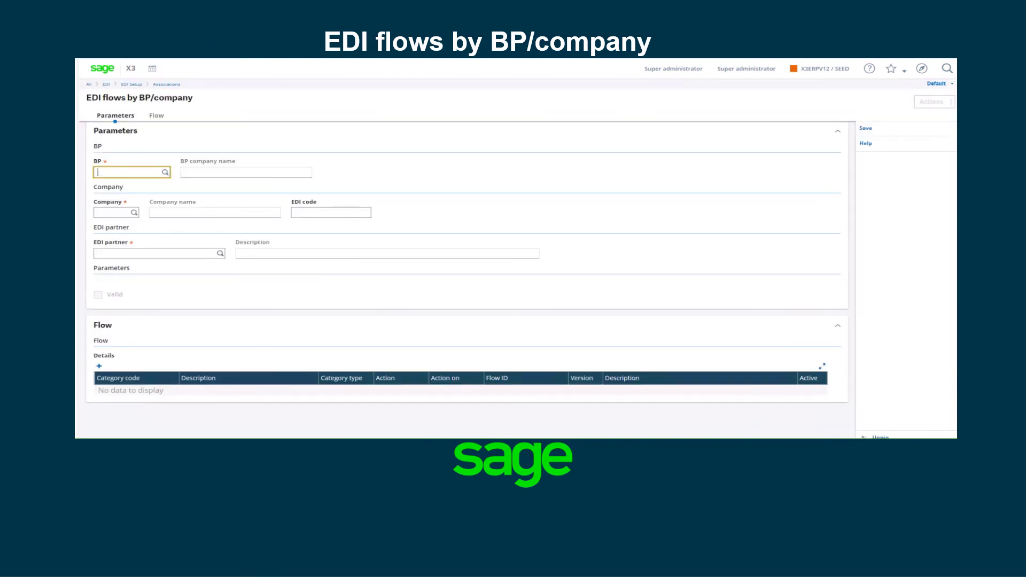
Step: Fill in the new EDI flow by BP/company record with BP NA009, company NA10 and EDI partner NAEDI
text(NA009)
key(Tab)
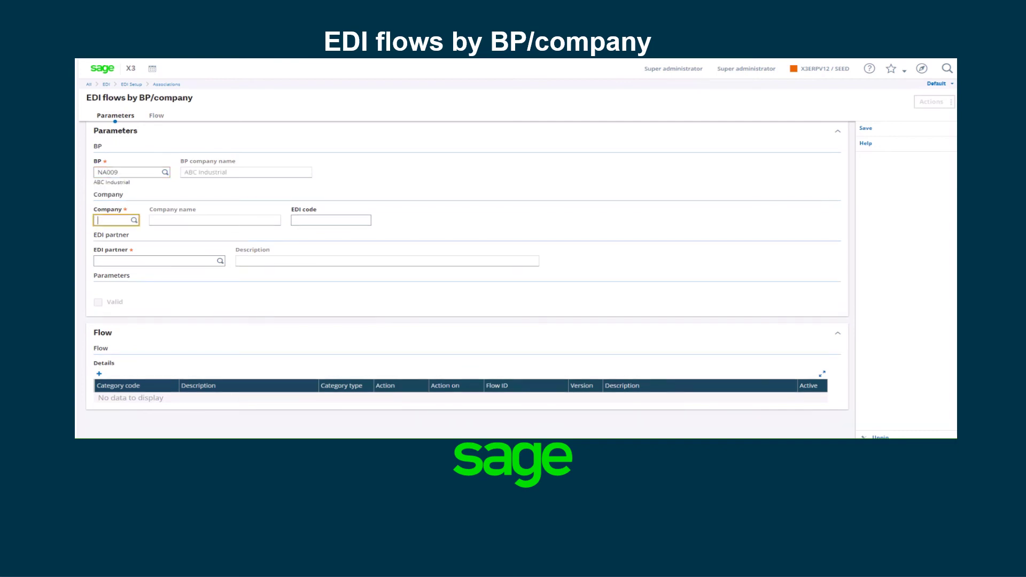
text(NA10)
key(Tab)
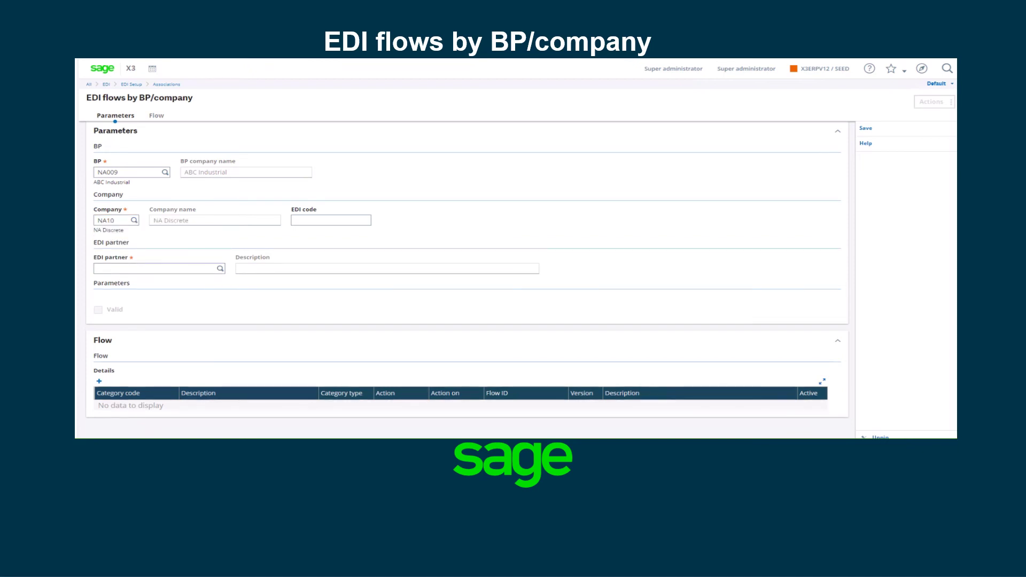
key(F12)
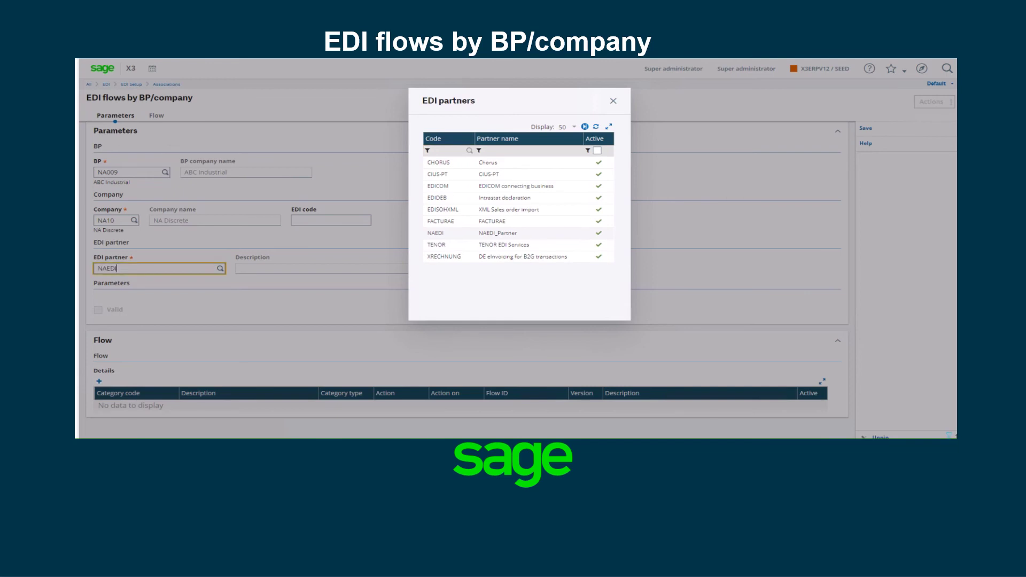
click(444, 233)
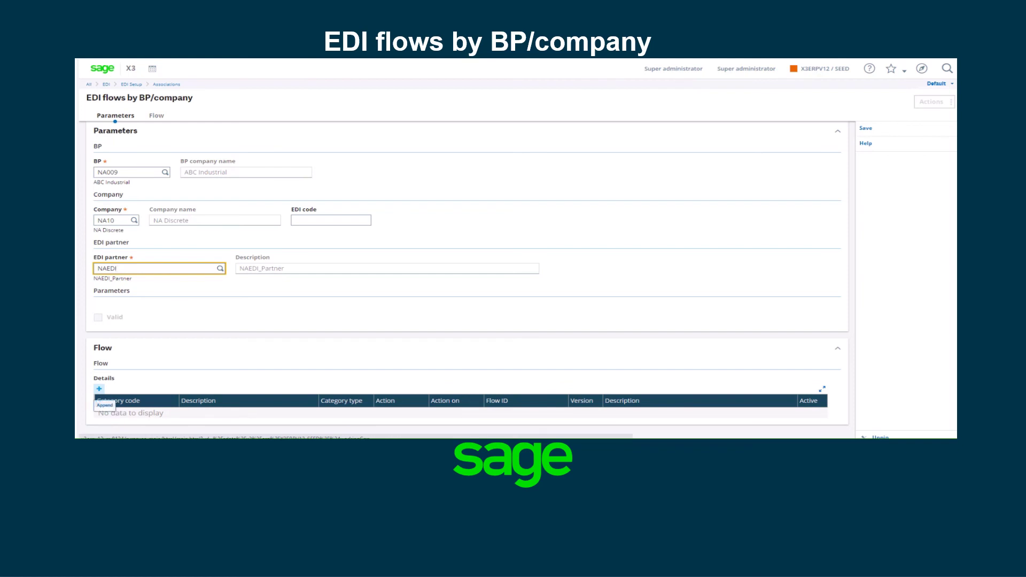
Step: Add a flow detail line with category code NAEDI and flow ID NAEDI, and save the record
click(99, 388)
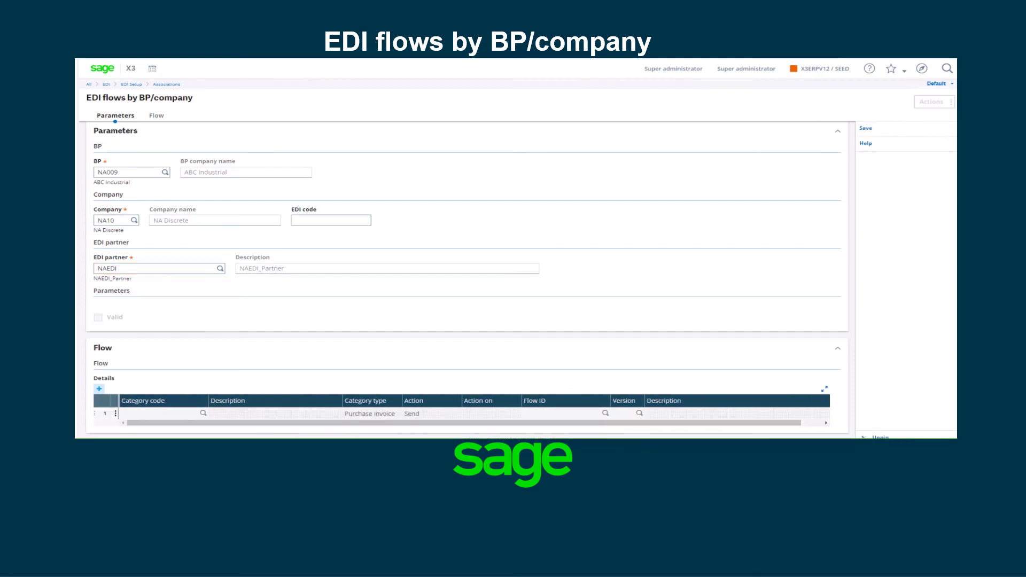
click(203, 413)
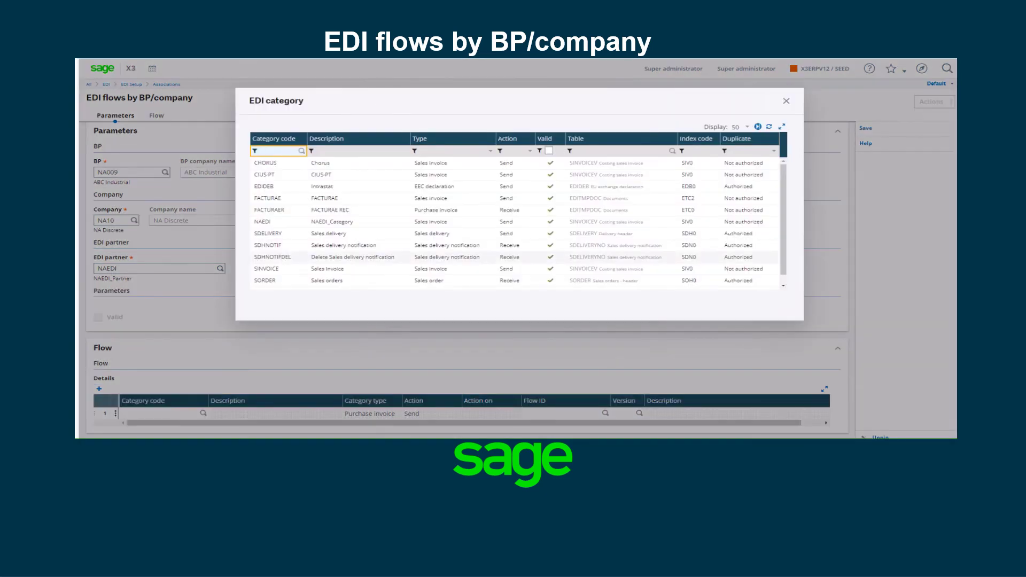
click(261, 221)
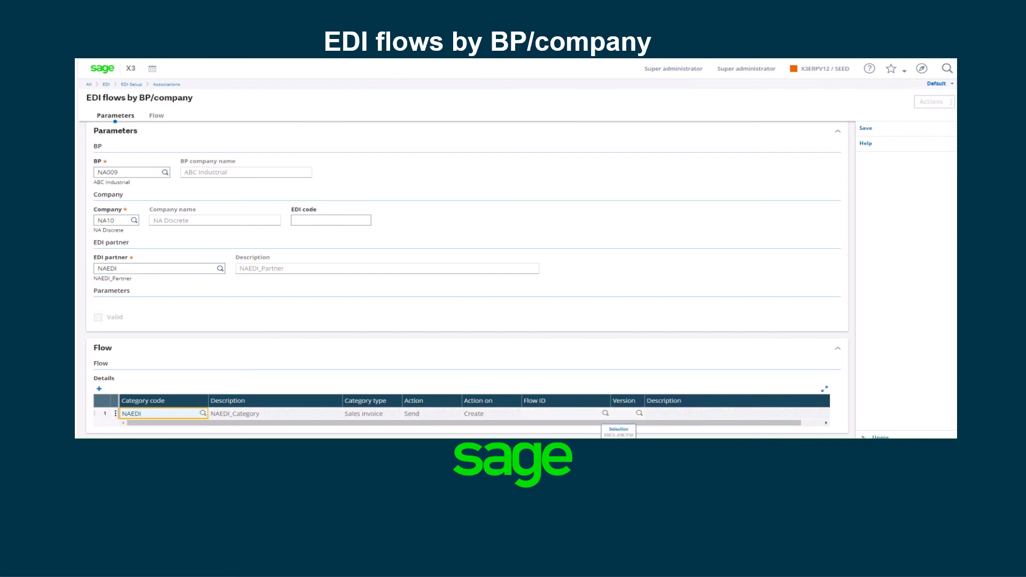
click(606, 413)
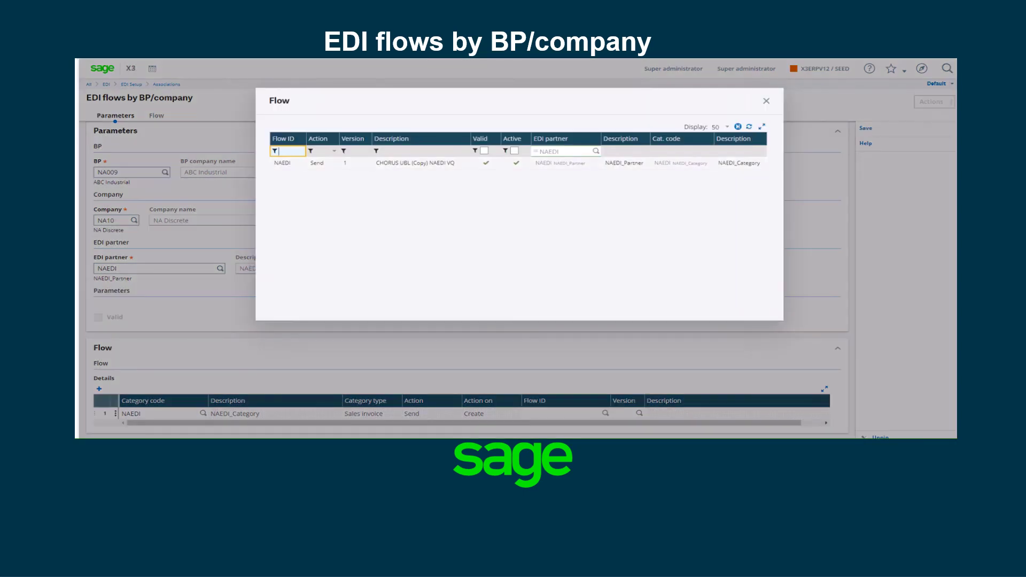
click(282, 162)
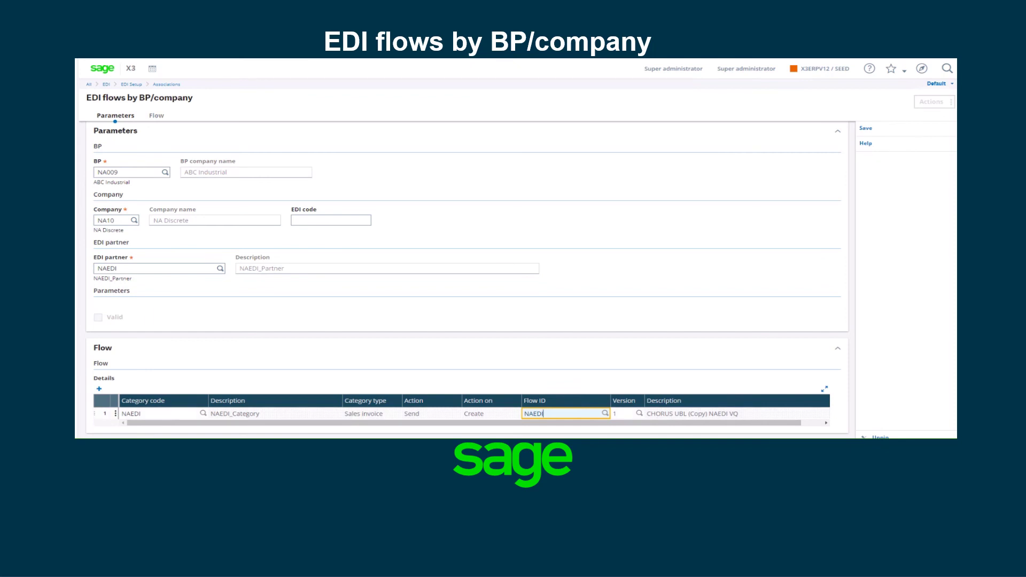
click(866, 128)
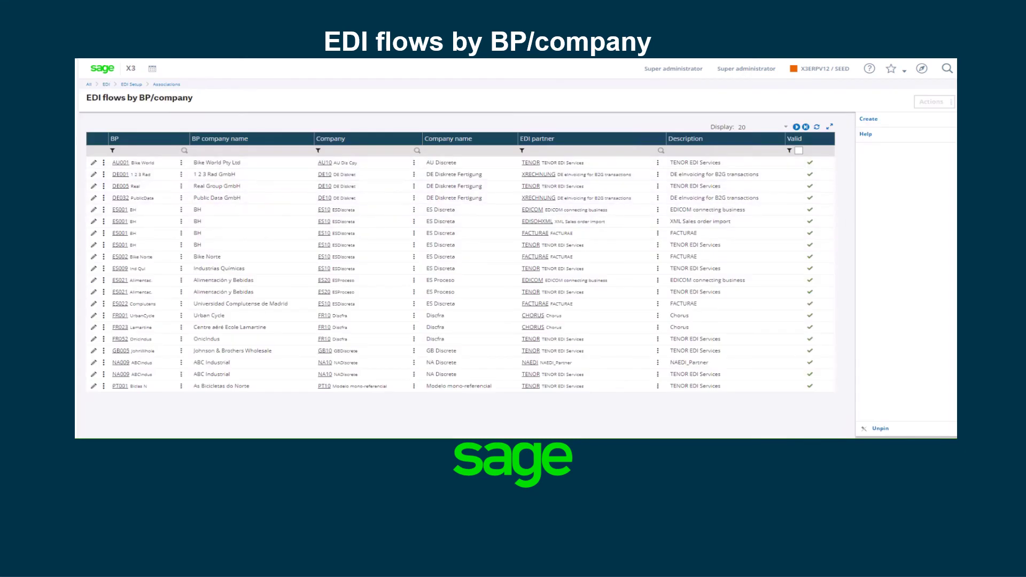
Step: Filter the list of EDI flows by BP/company to business partner NA009
click(147, 151)
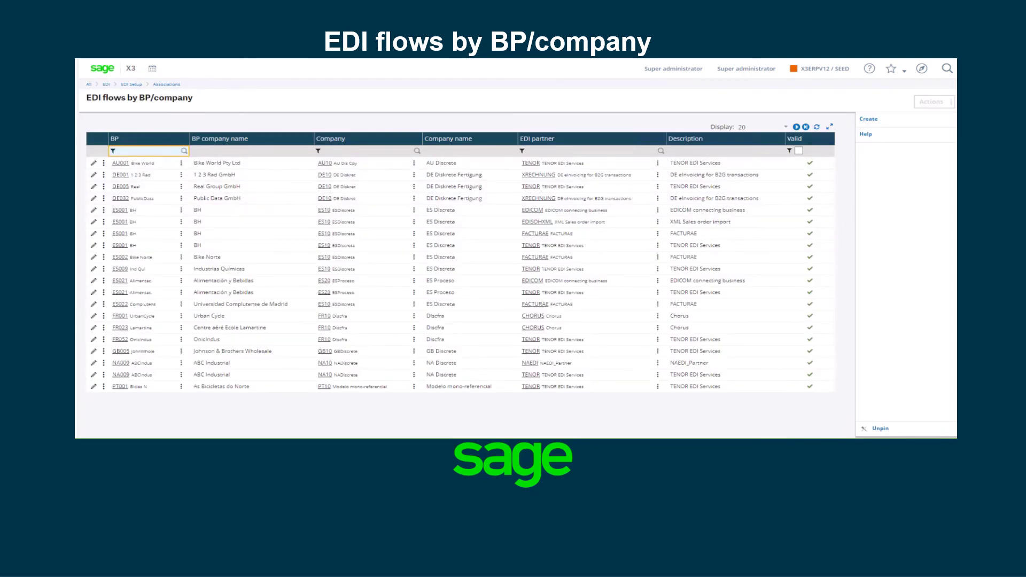
text(NA009)
key(Return)
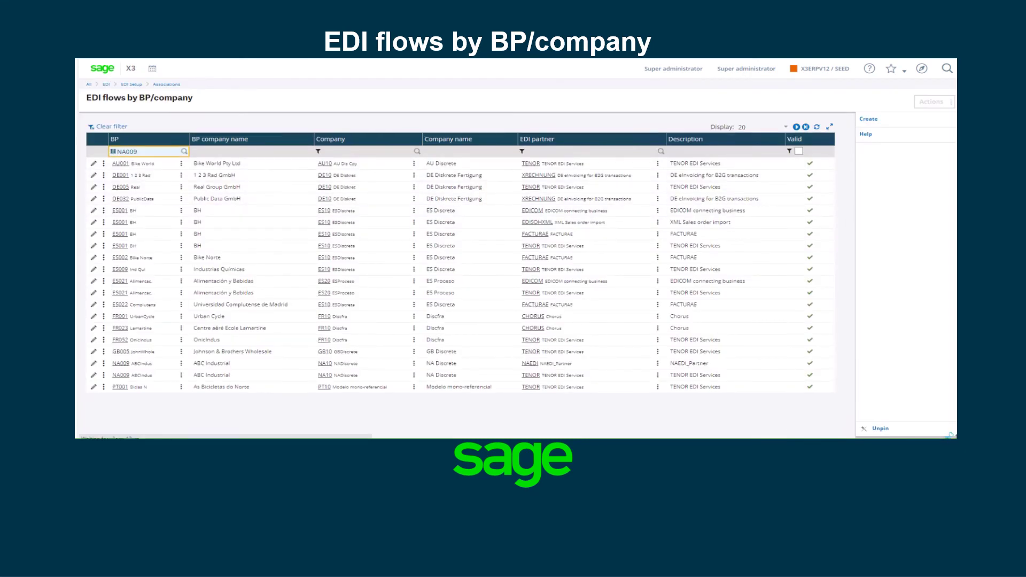